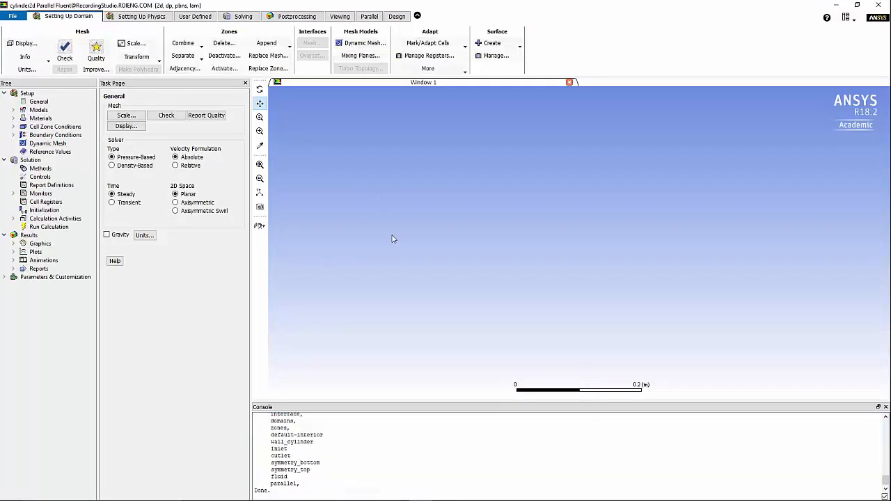
Expand the graphics items under Results in the outline tree
left_click(12, 244)
Display the mesh of the cylinder domain
left_click(45, 252)
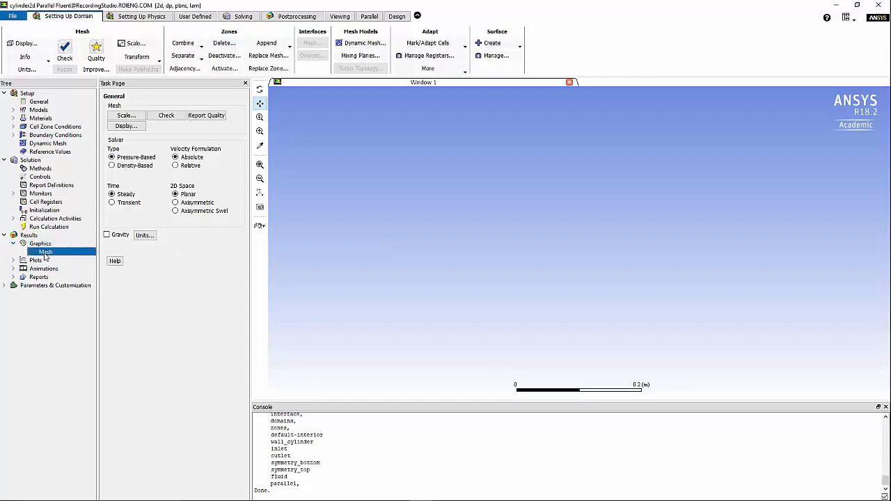
double_click(46, 255)
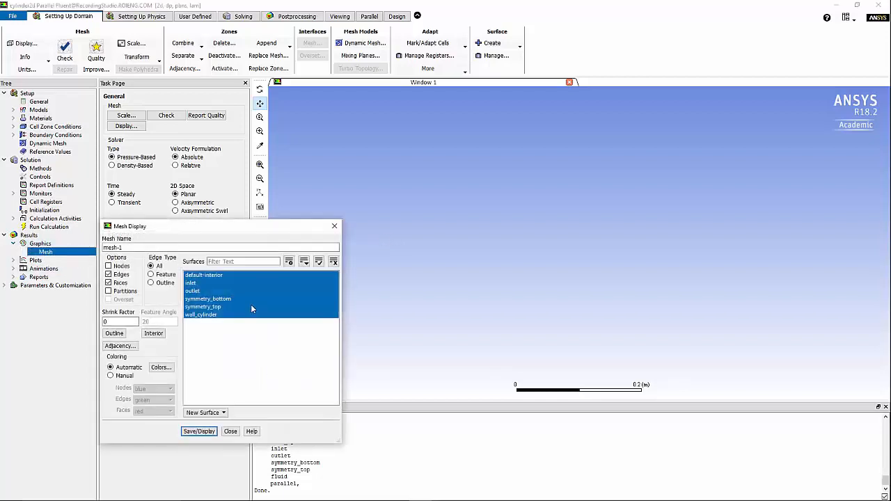
left_click(190, 433)
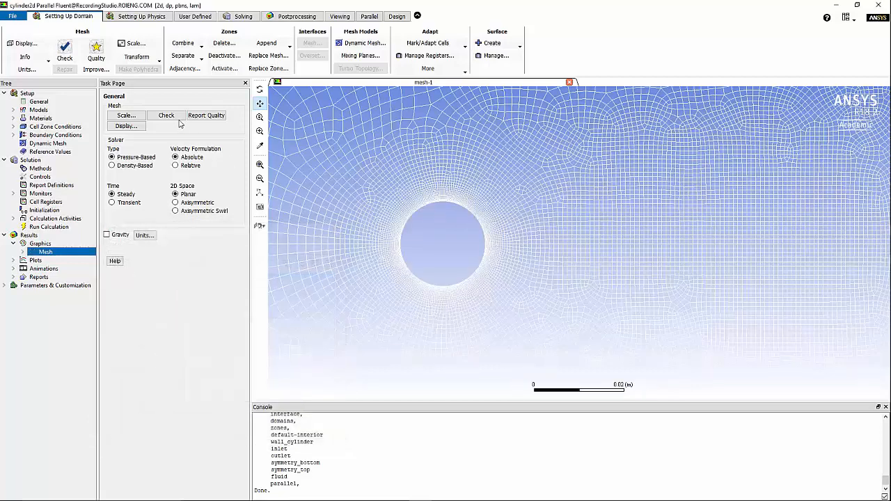
Check the mesh and report its quality, noting minimum orthogonal quality 6.07853e-01
left_click(173, 119)
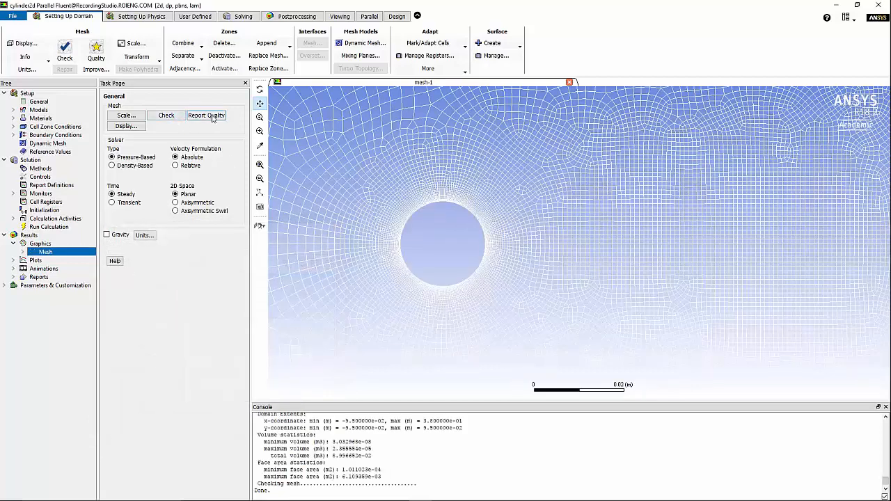
left_click(213, 116)
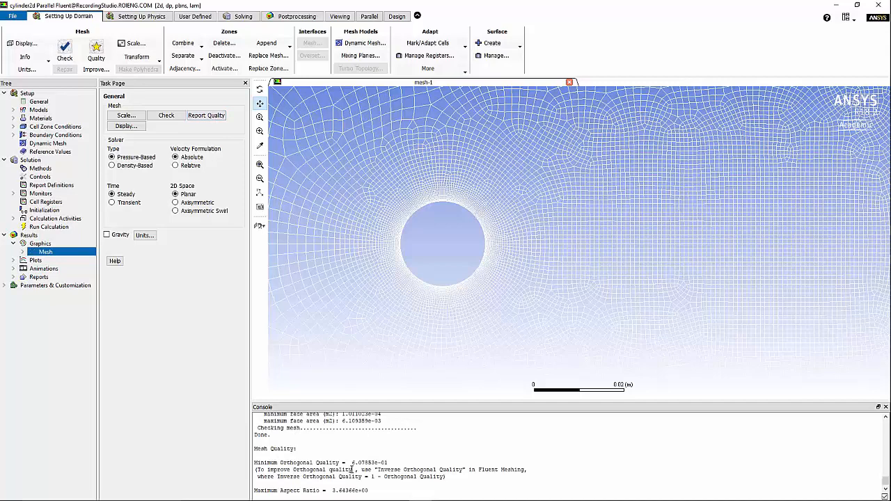
left_click_drag(344, 462, 396, 464)
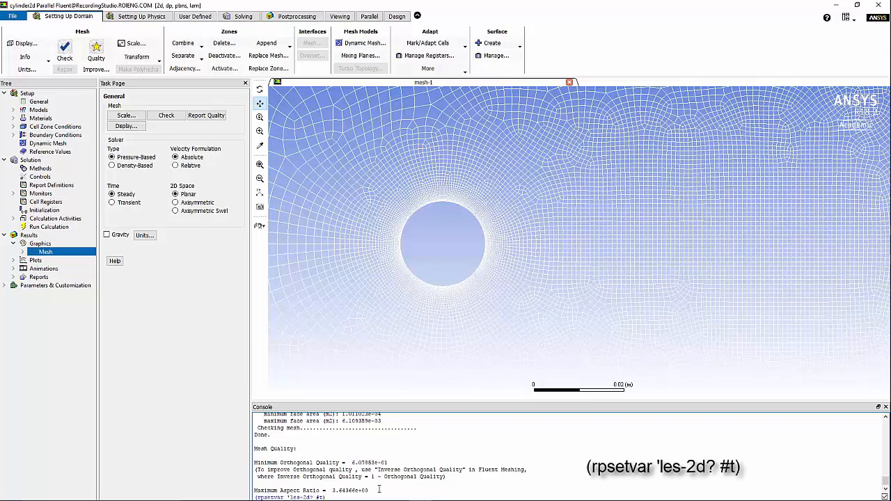
Enable 2D LES with (rpsetvar 'les-2d? #t), then choose LES with Smagorinsky-Lilly subgrid model
key("Return")
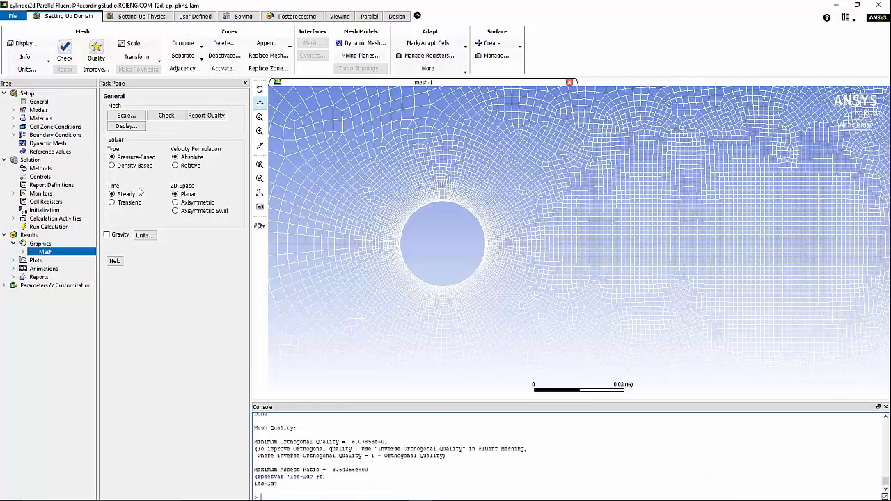
left_click(13, 109)
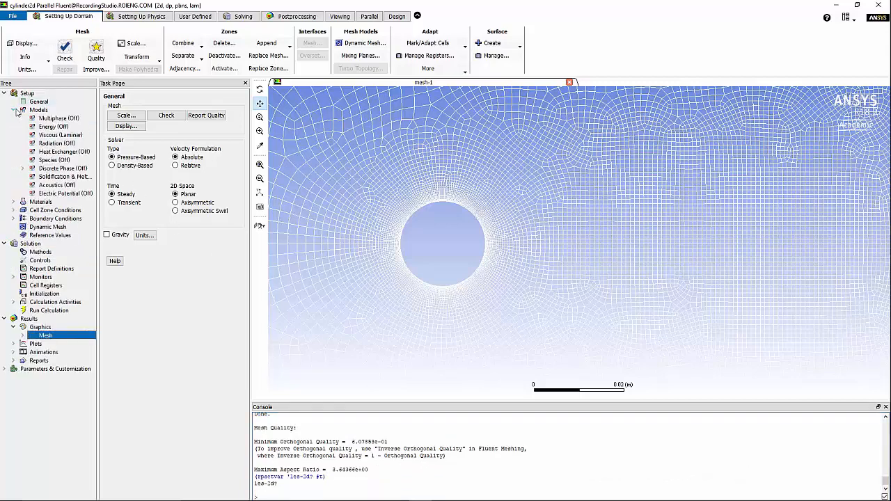
left_click(70, 135)
double_click(73, 137)
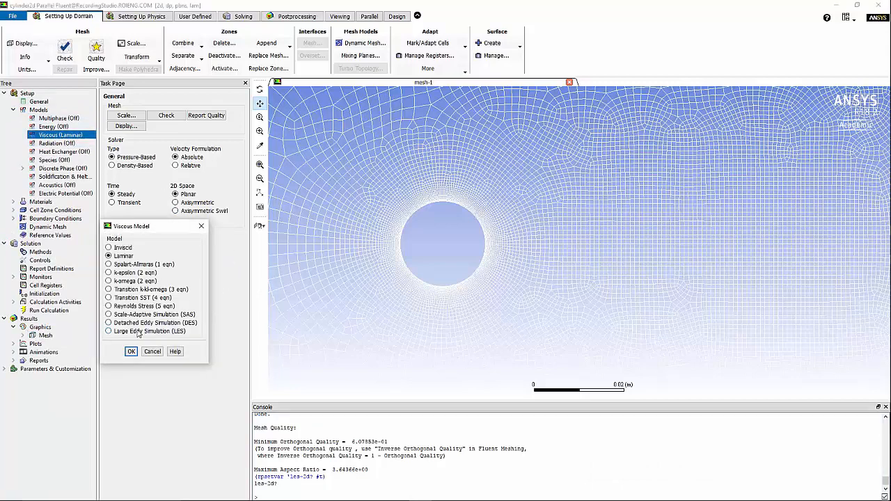
left_click(138, 332)
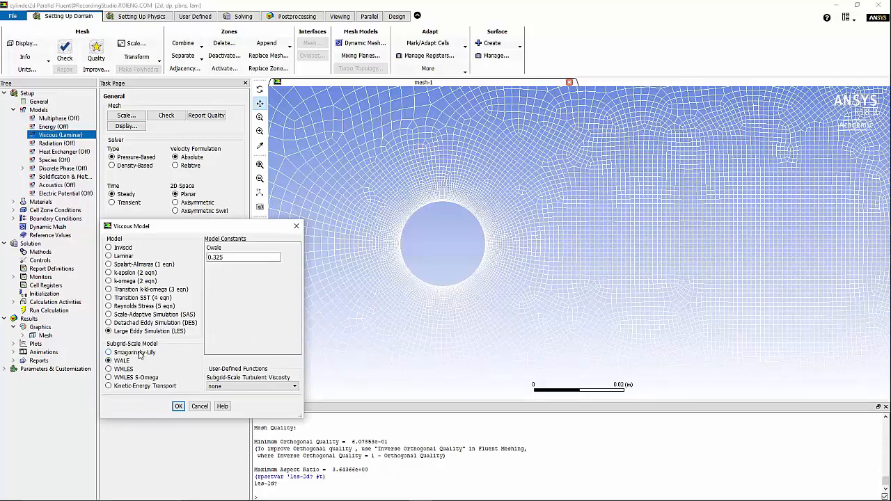
left_click(136, 352)
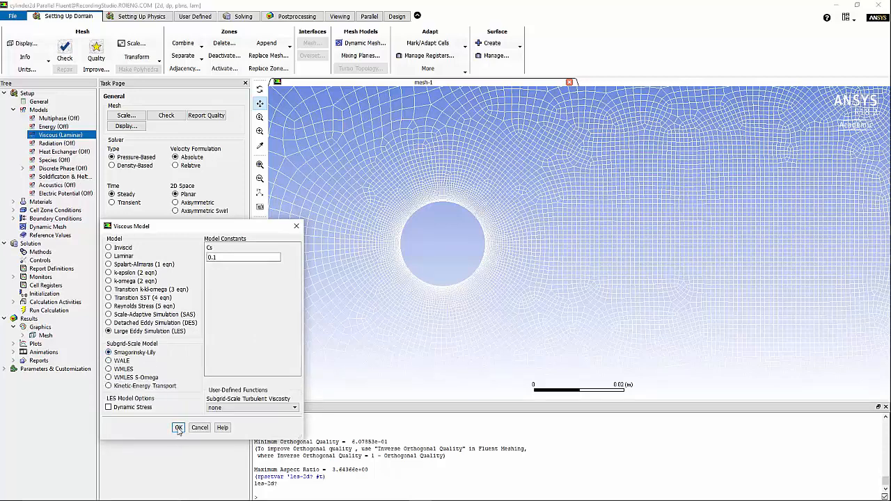
left_click(179, 427)
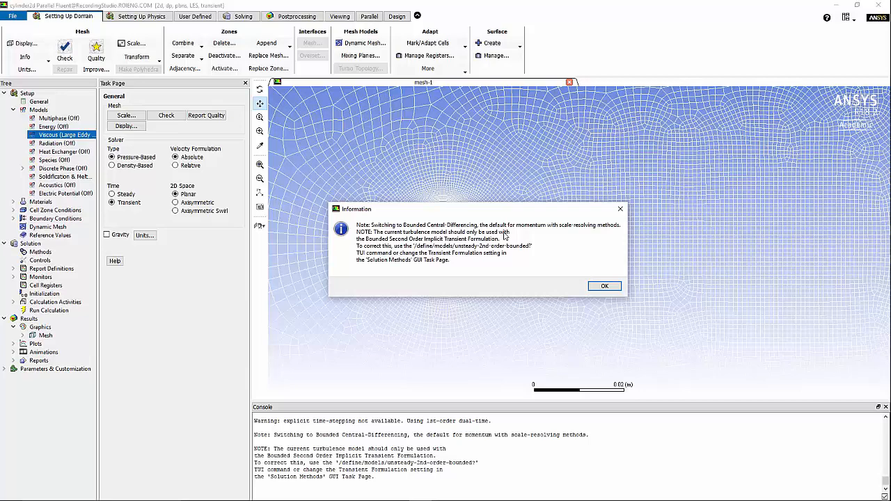
left_click(13, 110)
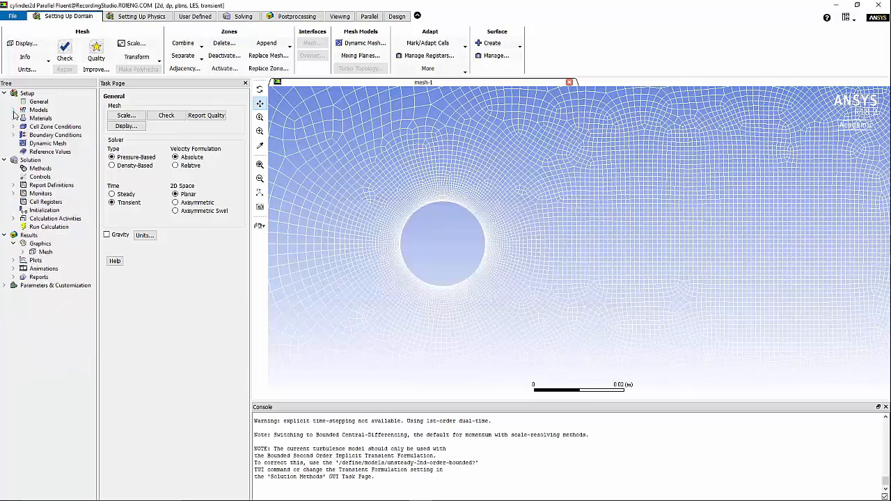
left_click(13, 118)
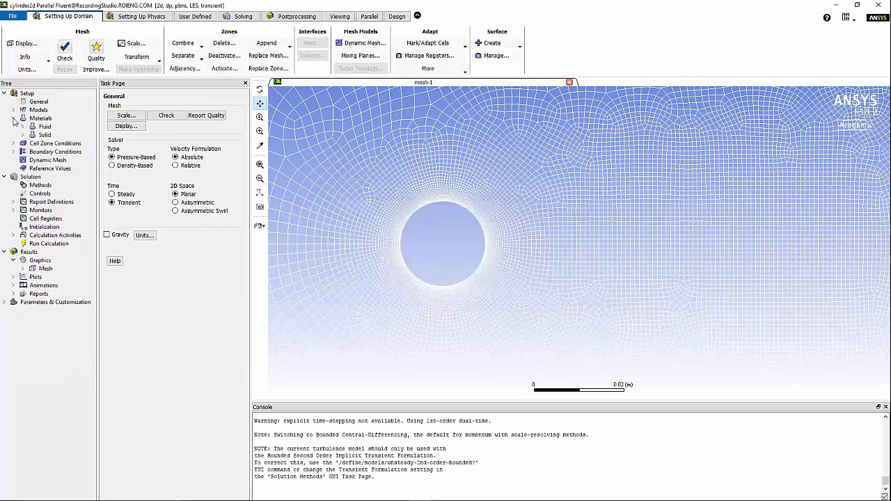
Review the air material properties (density 1.225, viscosity 1.7894e-05) without changes
left_click(22, 127)
double_click(50, 134)
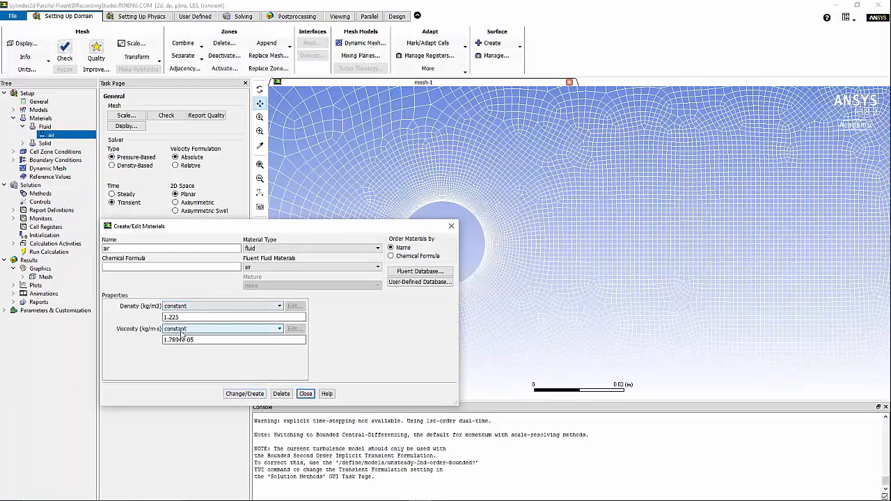
left_click(306, 393)
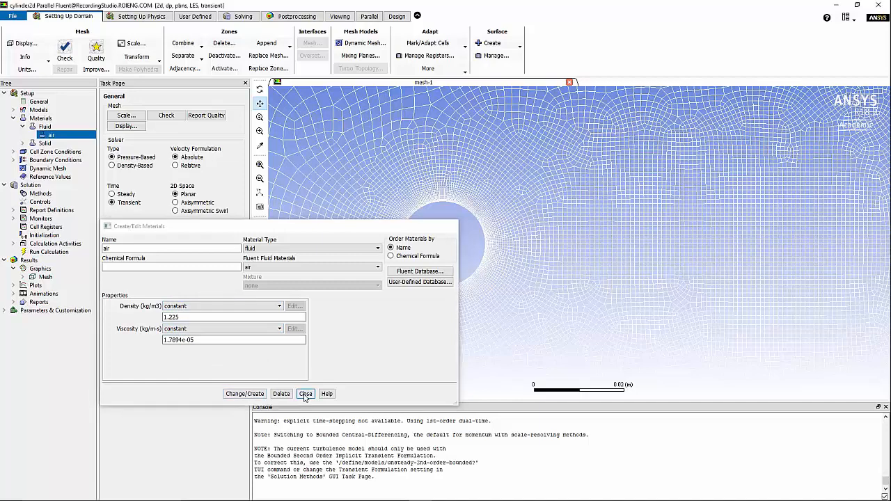
Bring up the fluid cell zone's settings
left_click(14, 118)
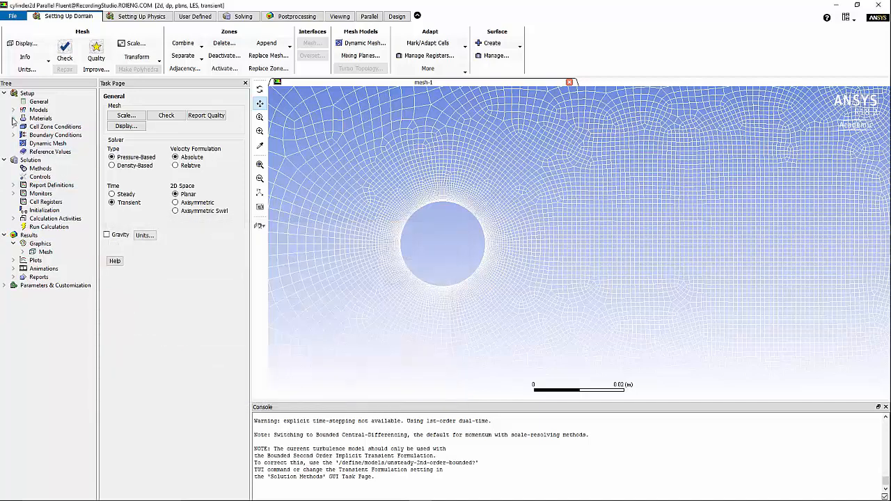
left_click(13, 127)
double_click(55, 135)
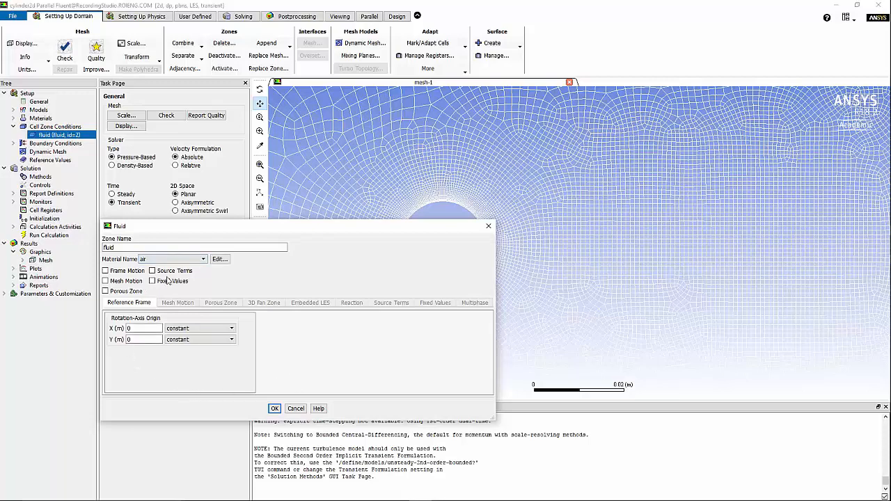
Keep air as the fluid zone material and accept the 69.2 m/s normal inlet velocity
left_click(275, 409)
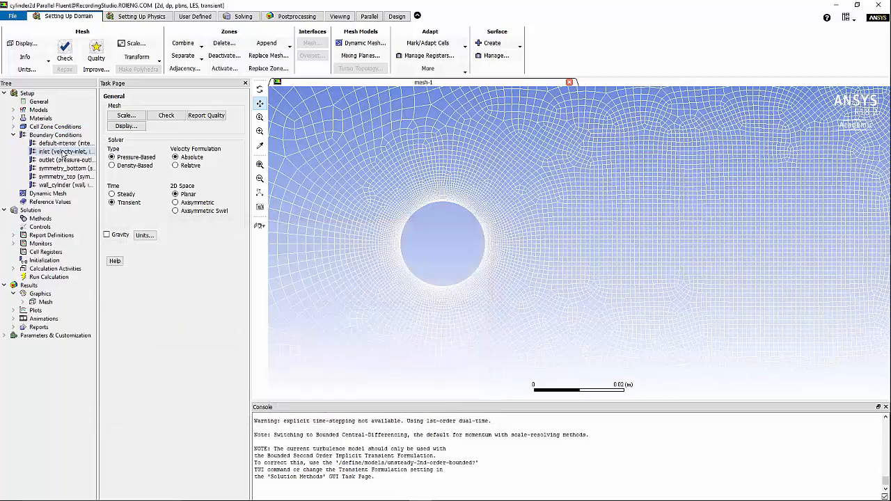
double_click(63, 152)
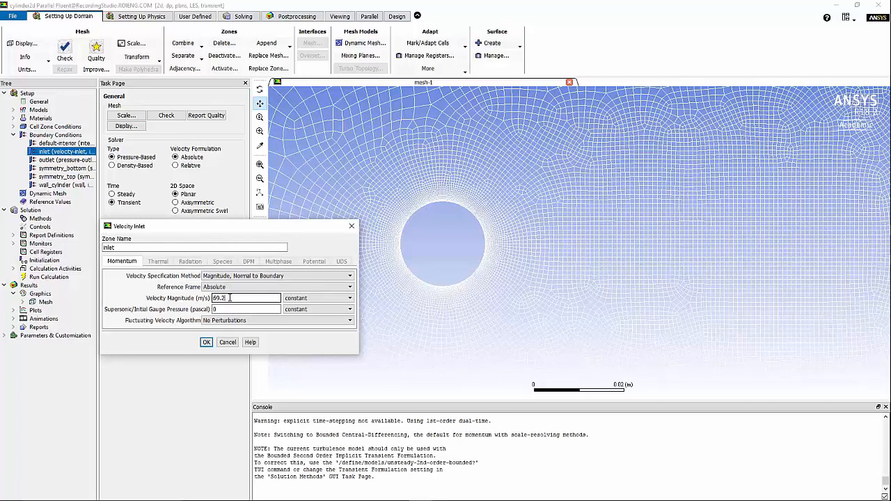
double_click(219, 298)
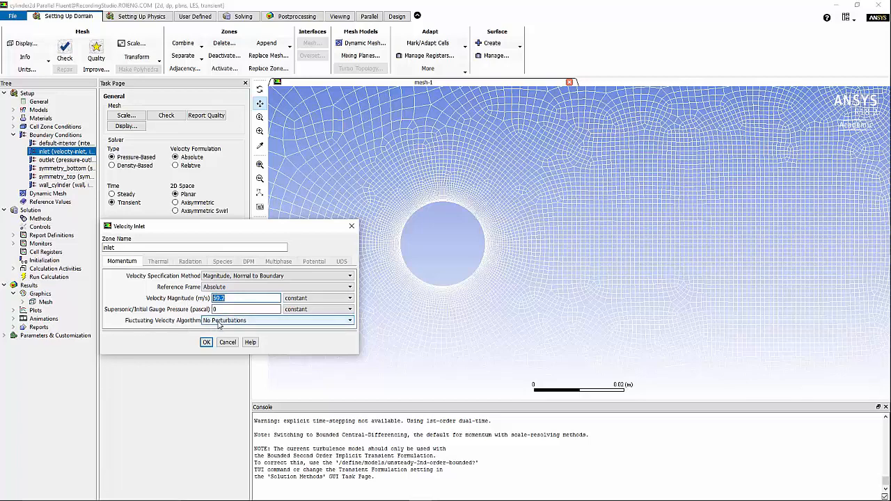
left_click(206, 342)
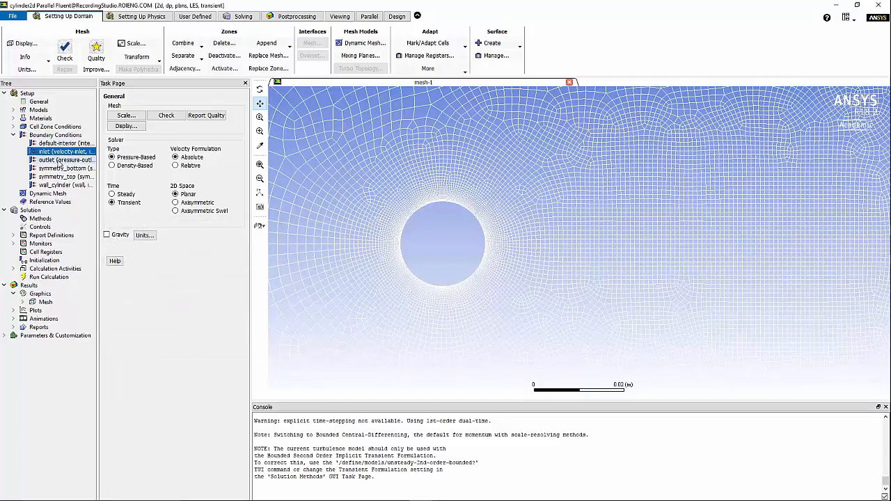
Set reference area to 0.019 m2 and reference length to 0.019 m, computed from the inlet
left_click(61, 203)
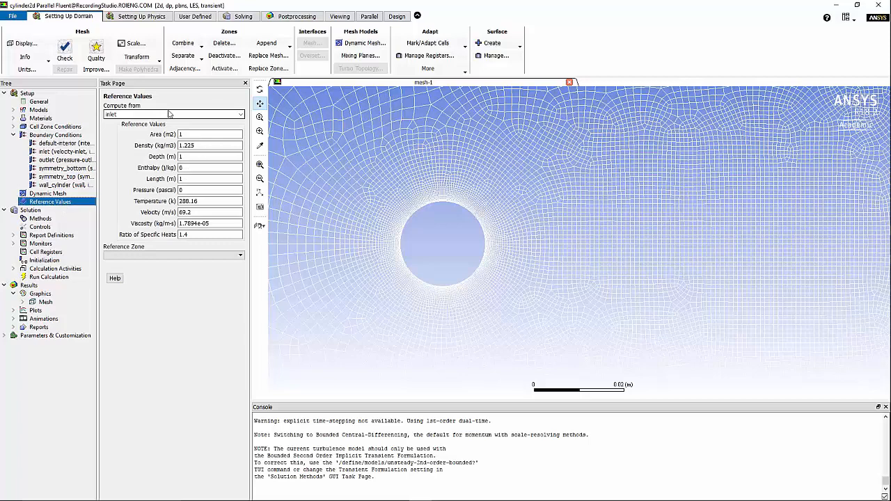
left_click(189, 134)
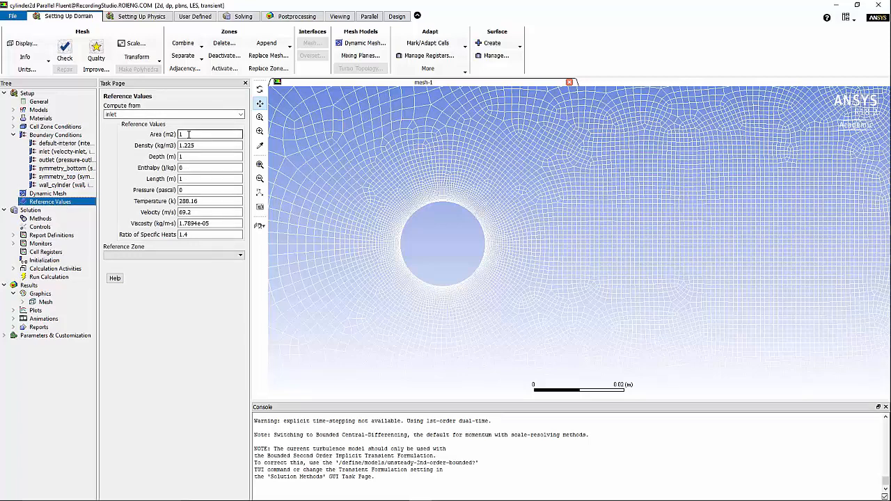
left_click_drag(189, 134, 151, 136)
type("0.019")
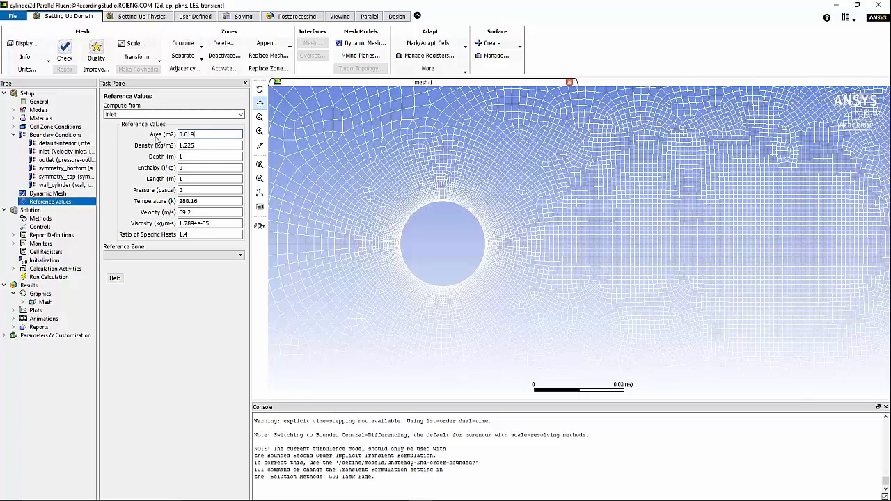
left_click_drag(185, 178, 155, 177)
type("0.019")
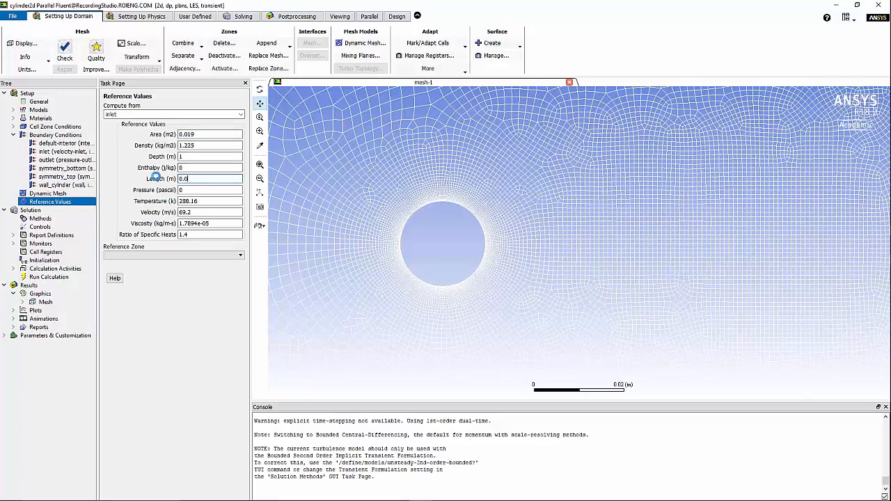
left_click(196, 212)
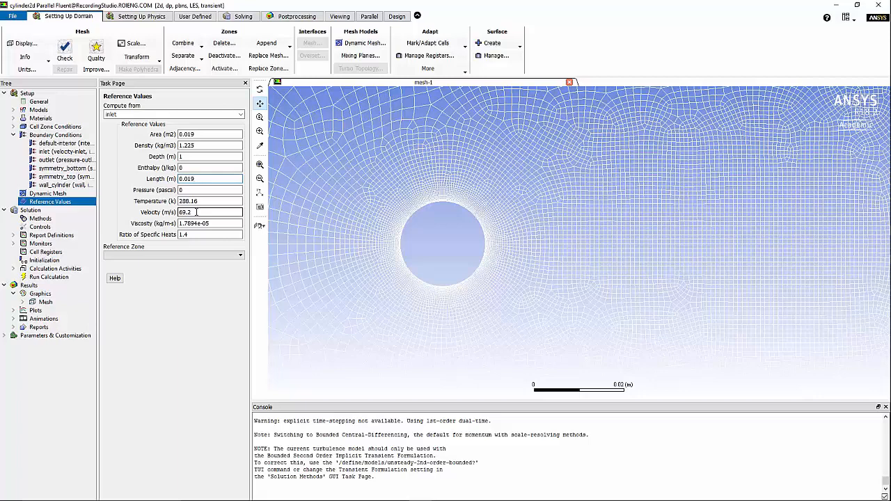
Turn on non-iterative time advancement with second order implicit transient formulation
left_click(40, 219)
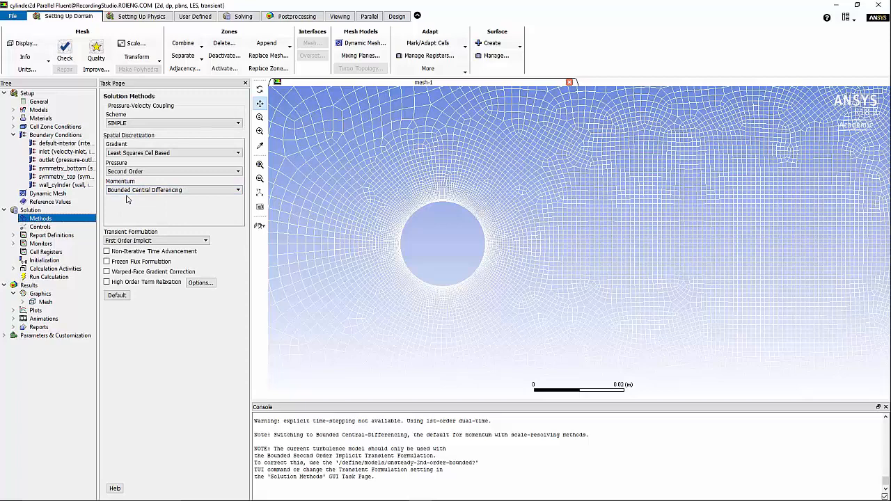
left_click(122, 252)
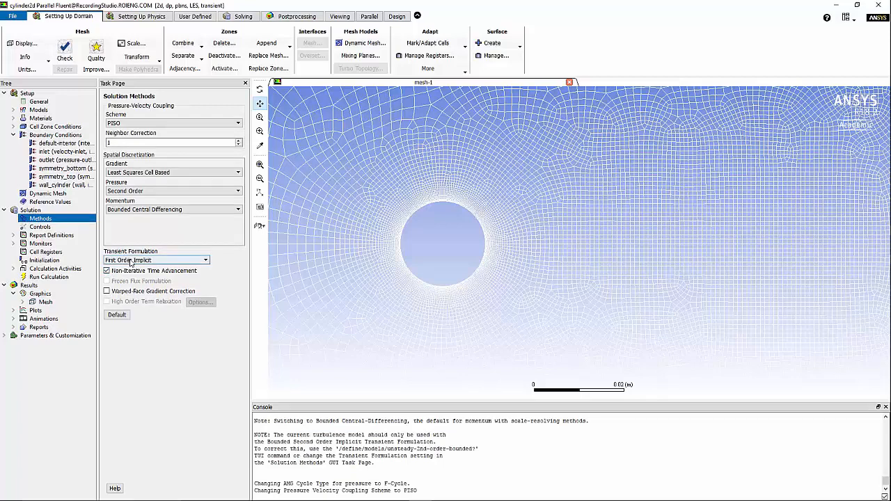
left_click(130, 261)
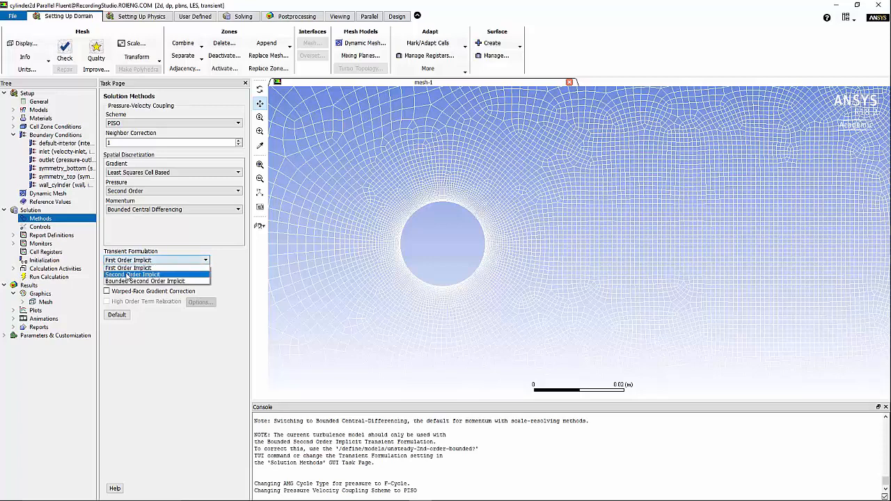
left_click(128, 275)
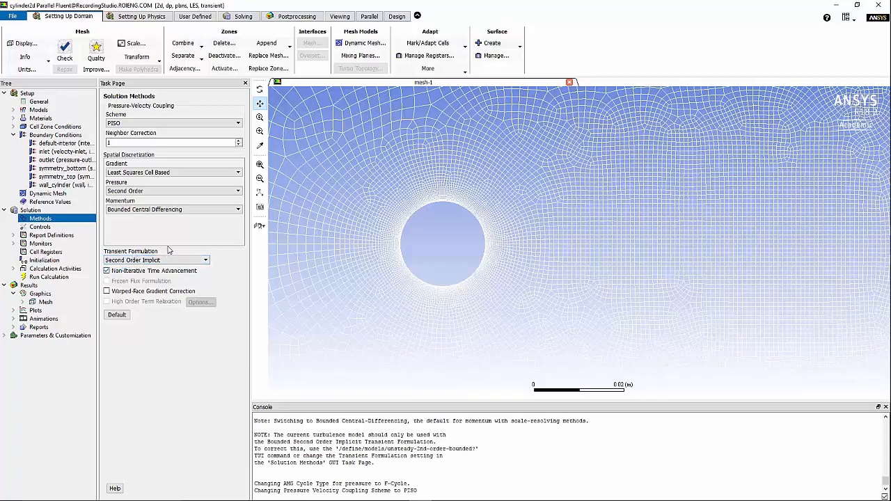
Use Fractional Step pressure-velocity coupling with PRESTO! pressure discretization
left_click(223, 126)
left_click(202, 138)
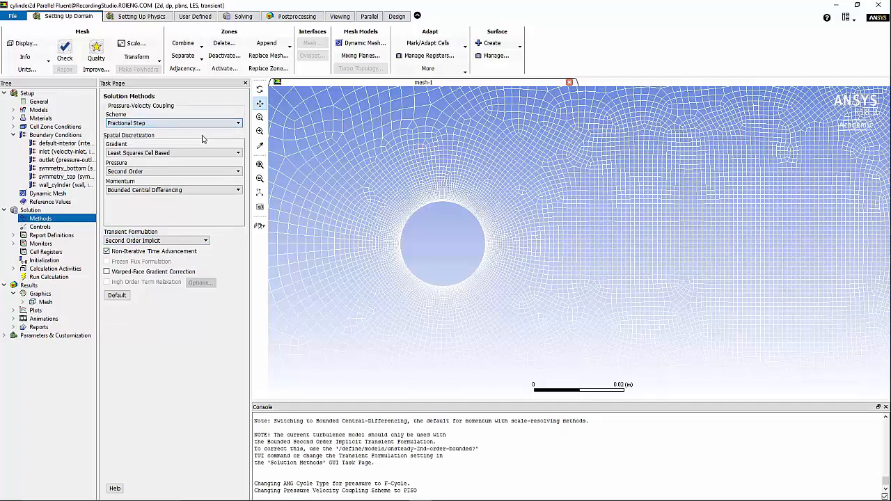
left_click(146, 171)
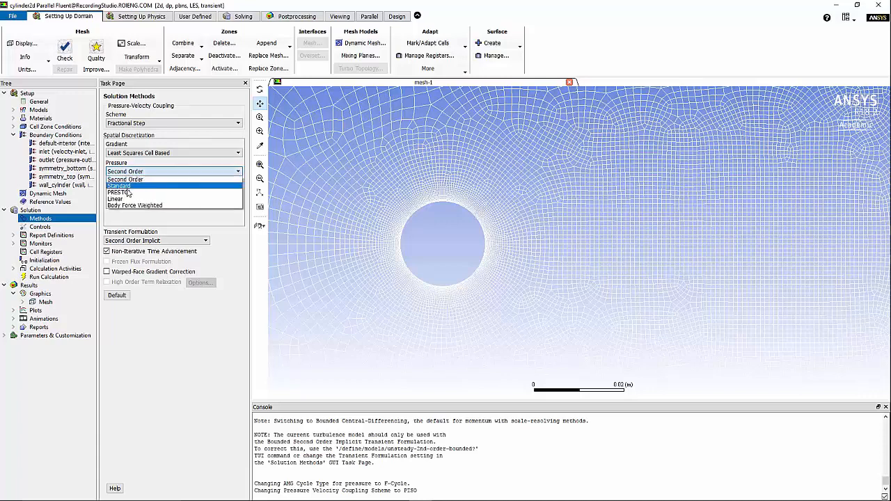
left_click(122, 193)
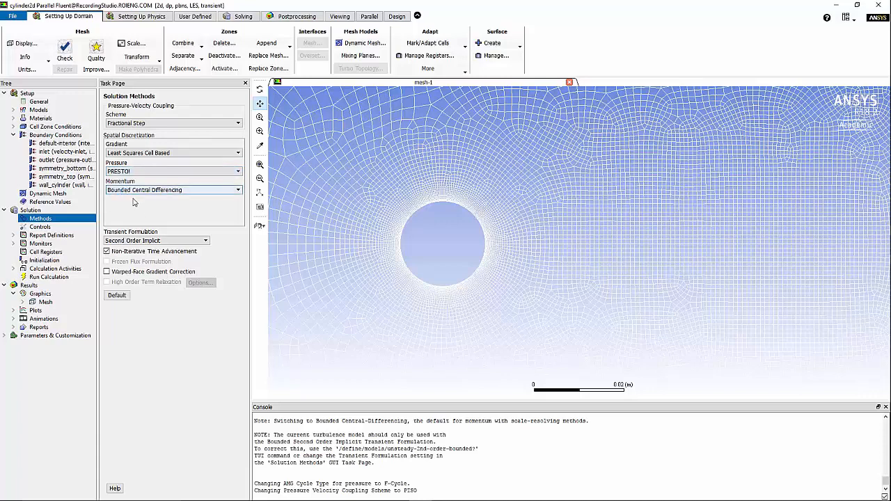
left_click(49, 229)
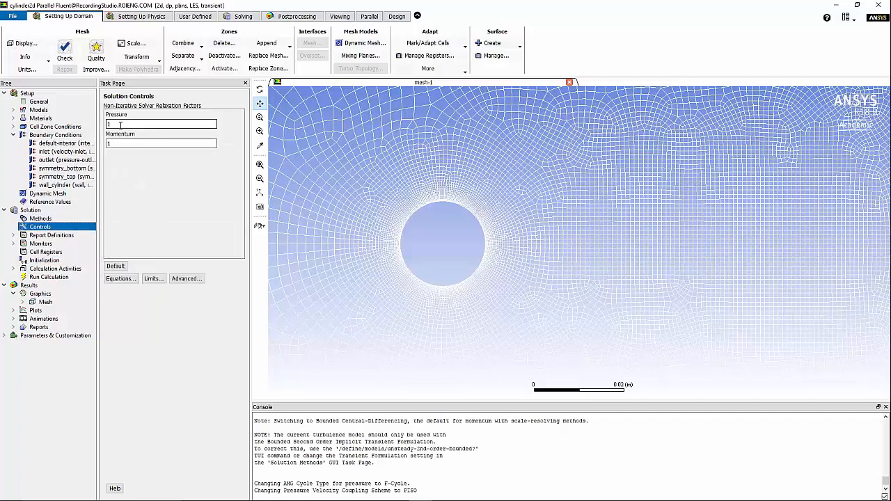
Set pressure relaxation to 0.7 and standard-initialize from the inlet (69.2 m/s X velocity)
double_click(120, 124)
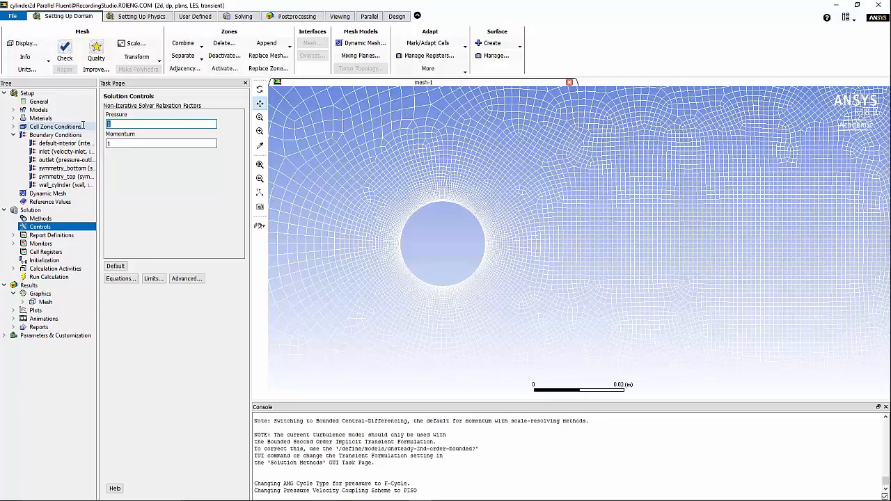
type("0.7")
left_click(44, 260)
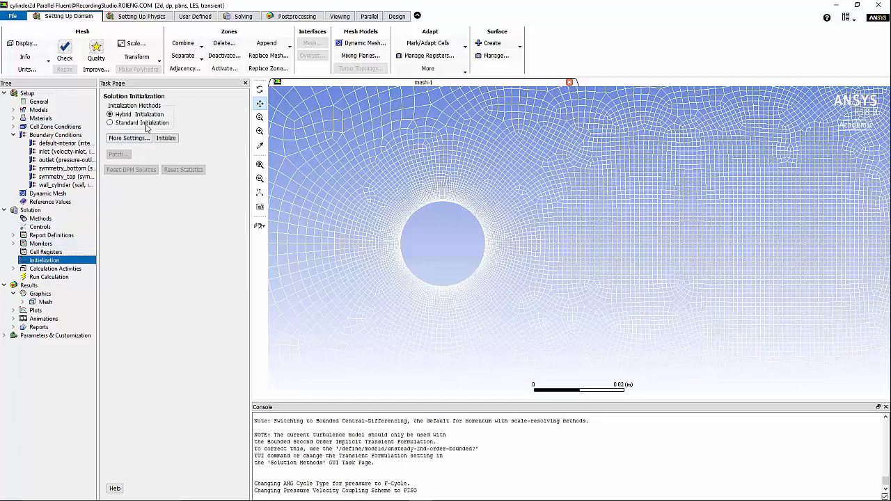
left_click(147, 124)
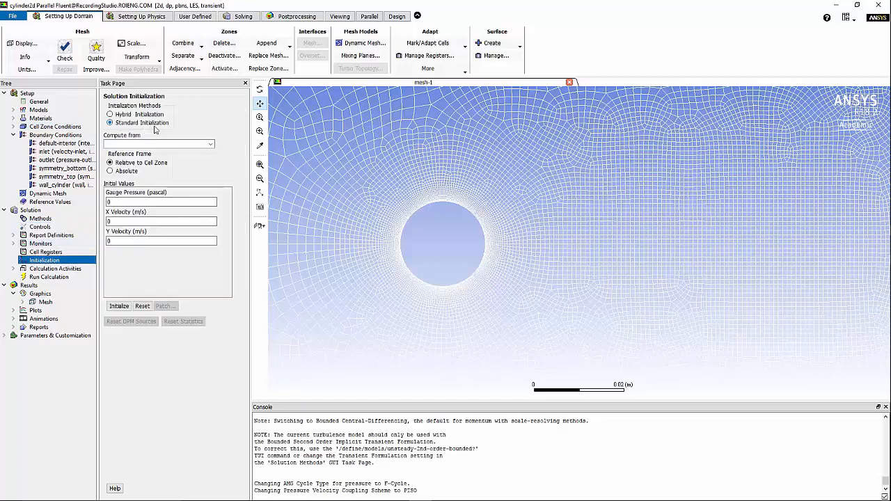
left_click(212, 144)
left_click(129, 170)
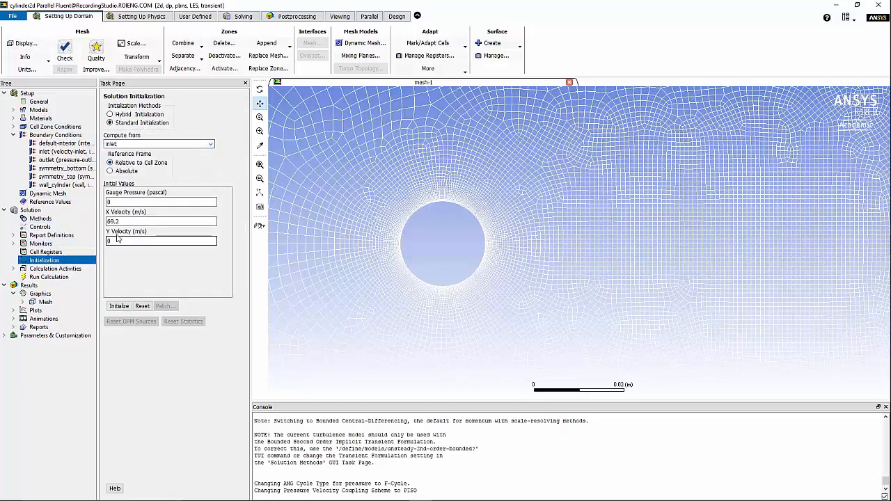
left_click(119, 307)
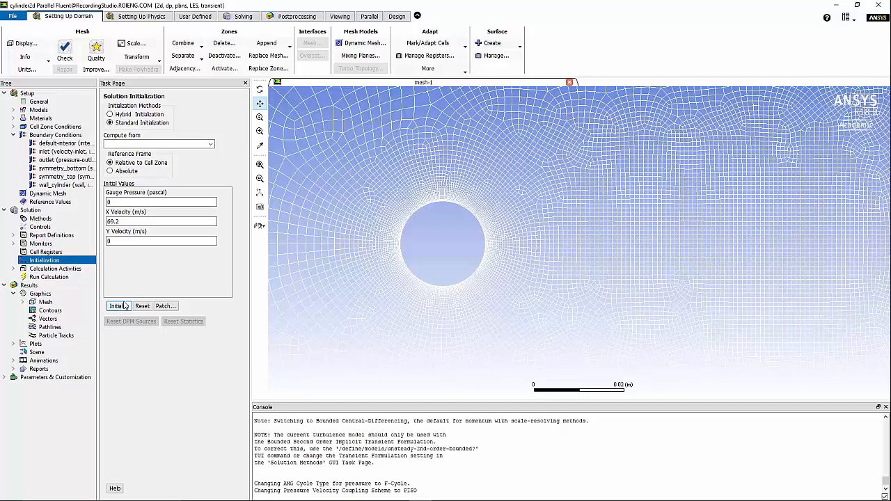
left_click(245, 16)
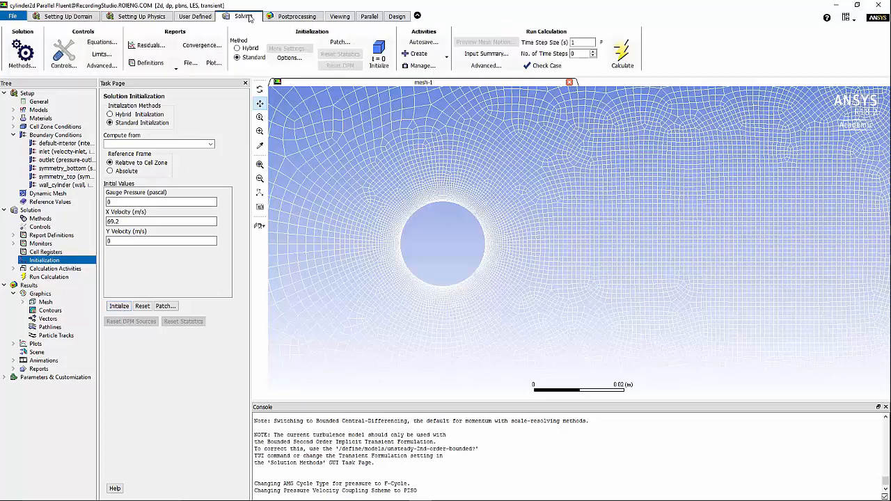
Create Drag and Lift force report definitions for the cylinder
left_click(170, 66)
mouse_move(154, 91)
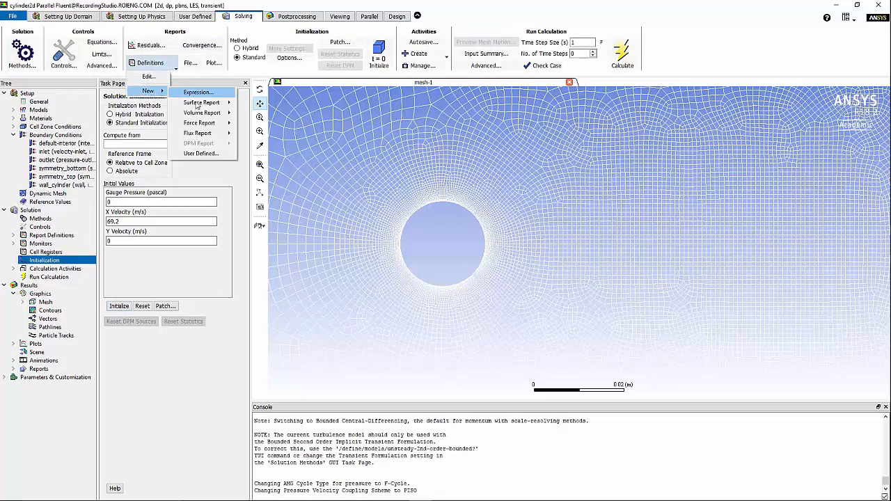
mouse_move(206, 123)
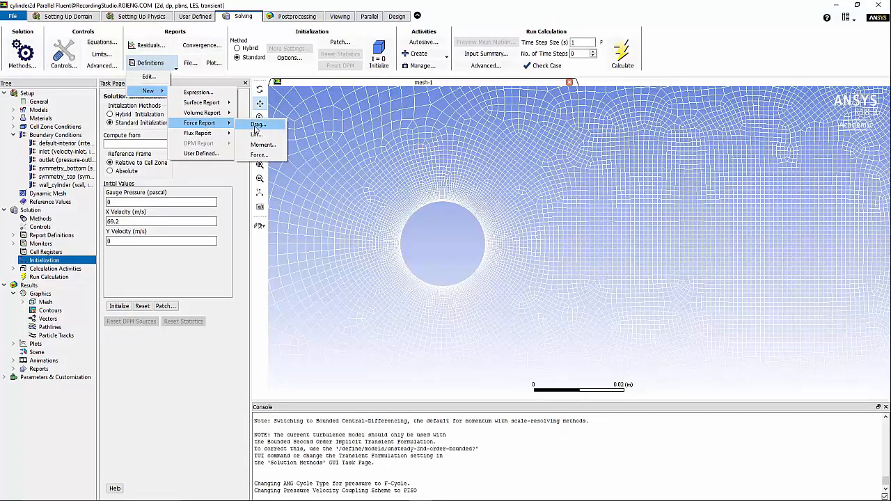
left_click(256, 124)
left_click(151, 64)
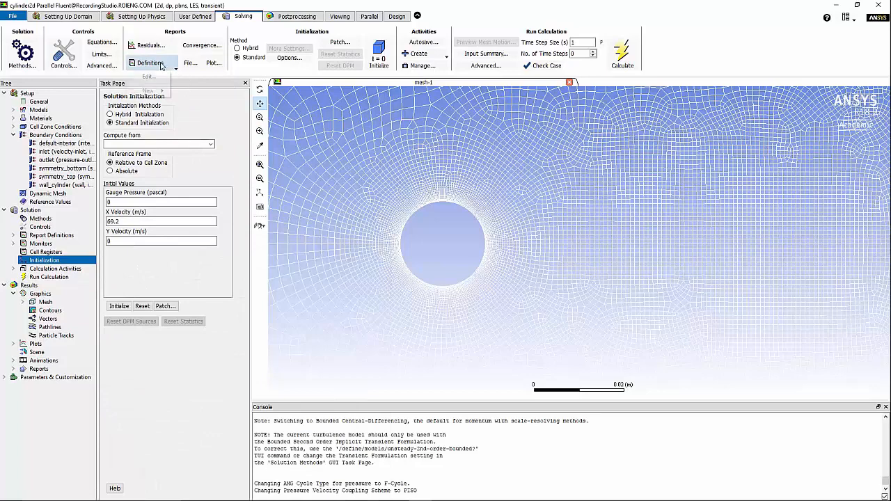
mouse_move(154, 91)
mouse_move(211, 123)
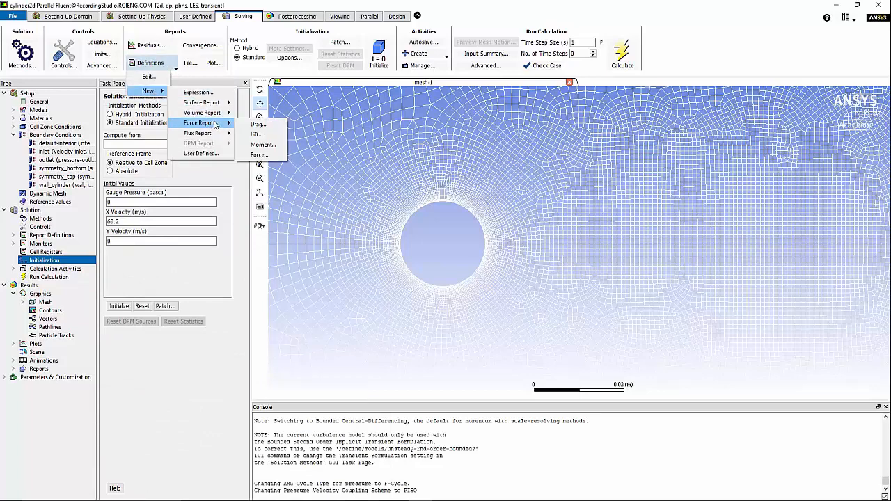
left_click(256, 134)
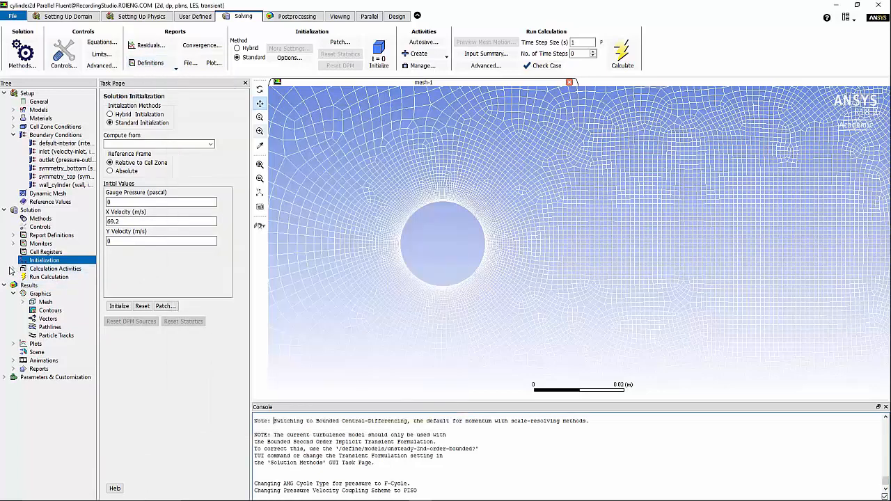
left_click(12, 269)
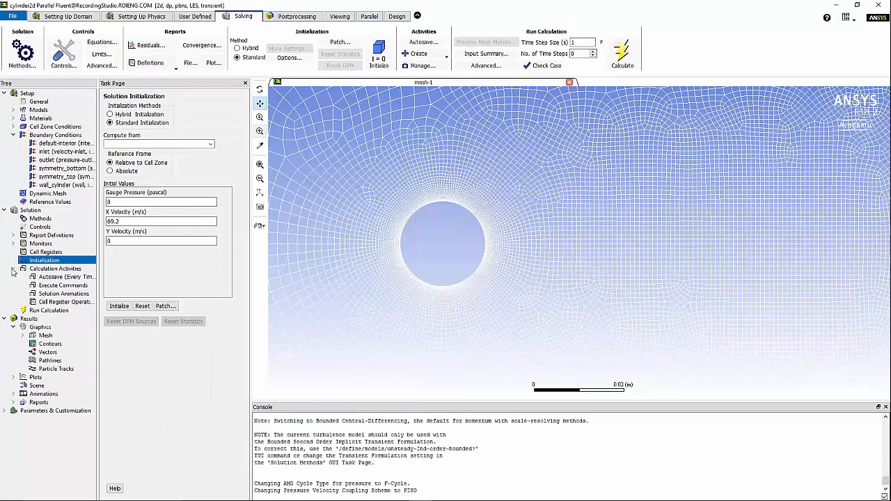
Set data autosave to every 20 time steps
double_click(63, 278)
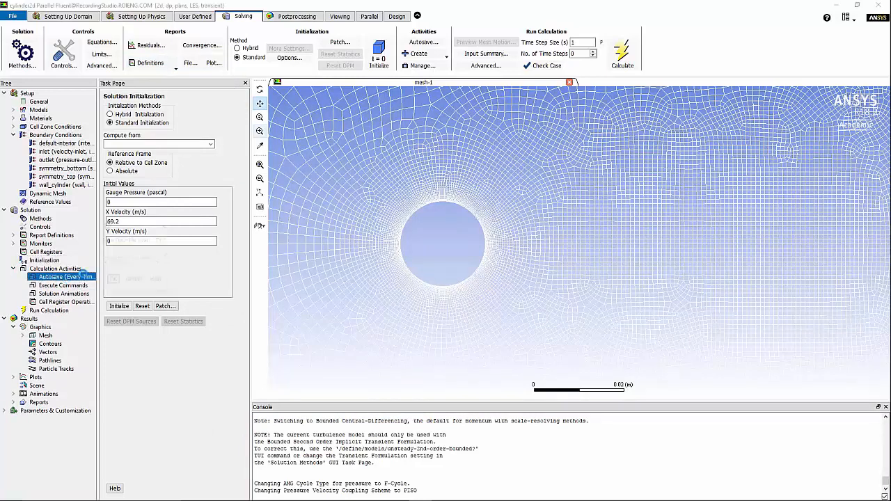
double_click(195, 240)
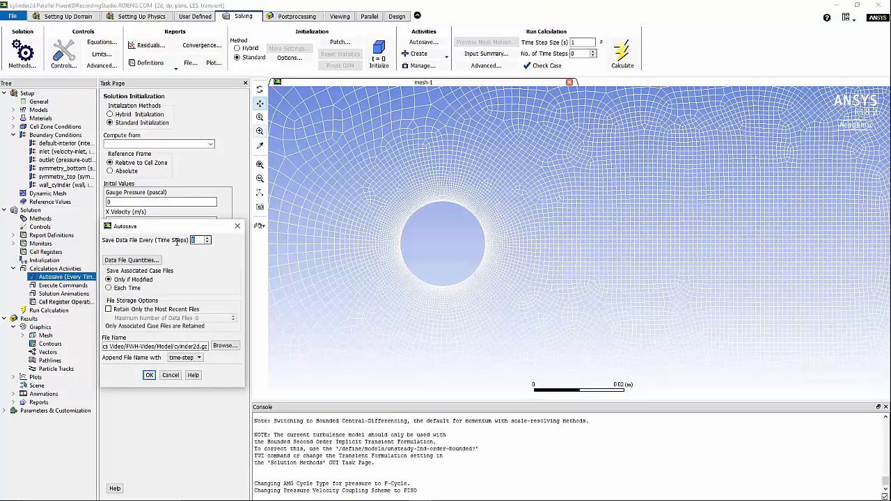
type("20")
left_click(149, 375)
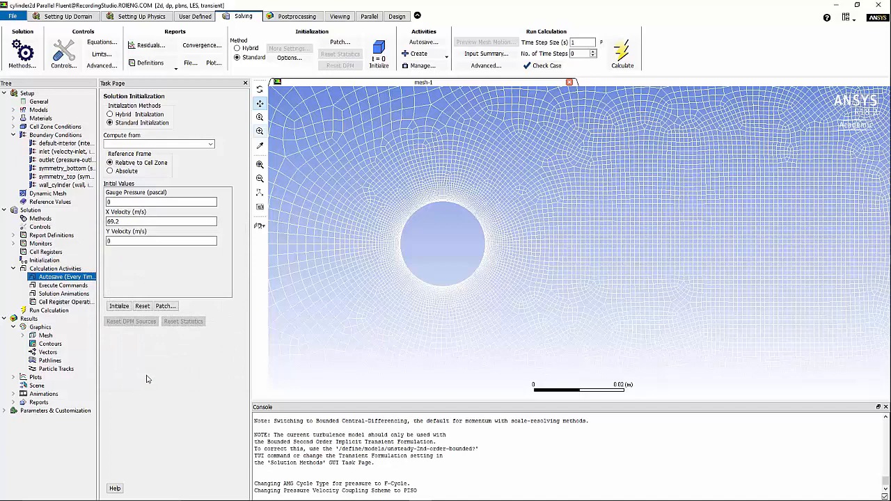
Run the transient calculation with a 5e-6 s time step for 4000 steps
left_click(55, 311)
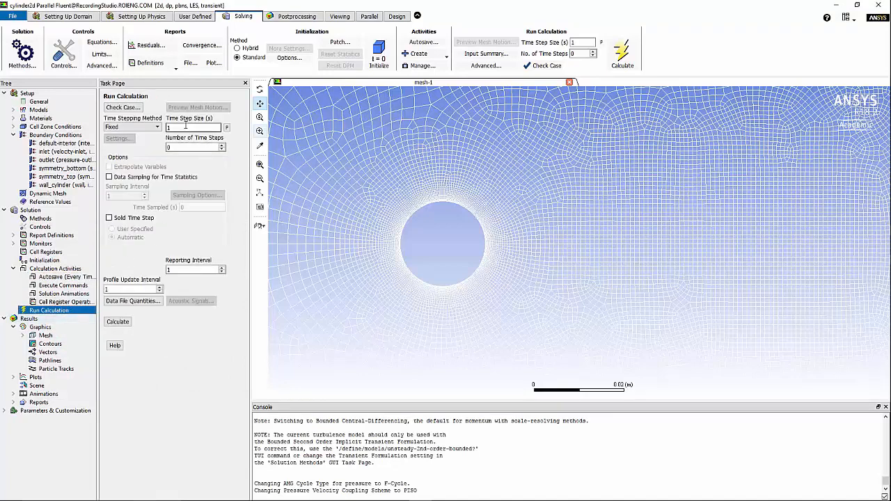
left_click_drag(185, 126, 153, 129)
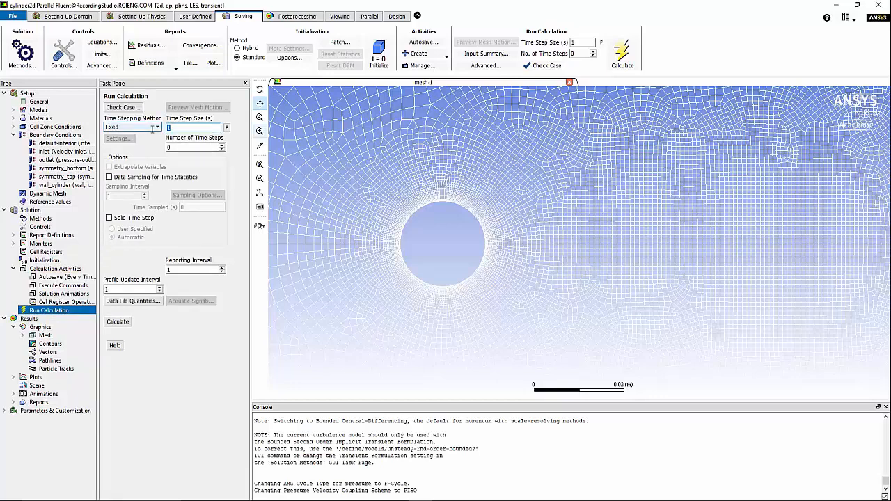
type("5e-6")
key("Tab")
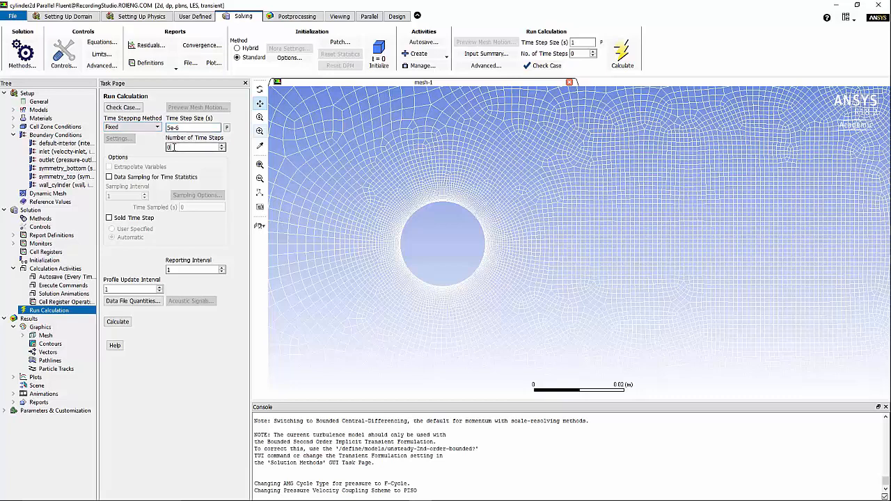
type("4000")
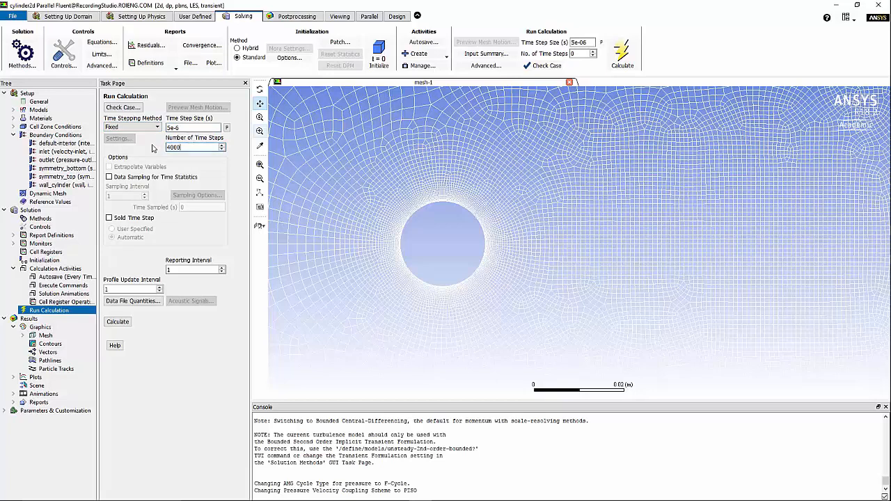
left_click(119, 322)
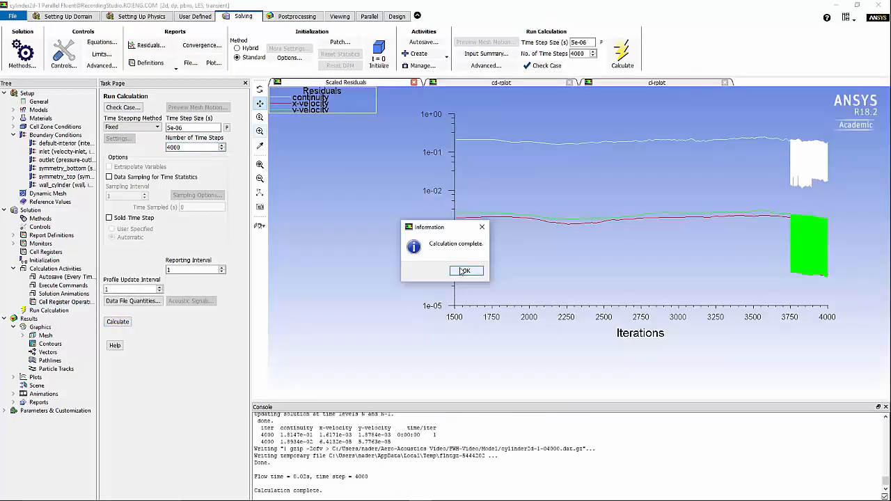
Dismiss the completion notice, review the drag coefficient history, and pick cylinder2d-1-04000.dat.gz for loading
left_click(464, 270)
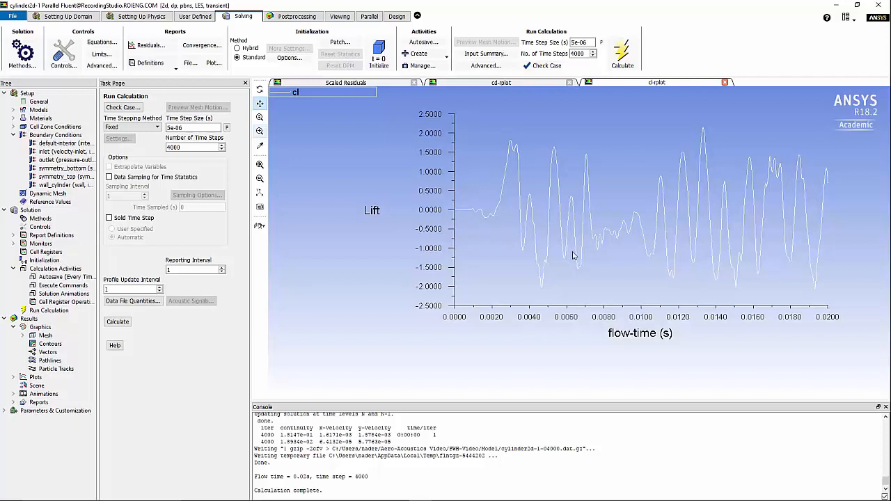
left_click(515, 84)
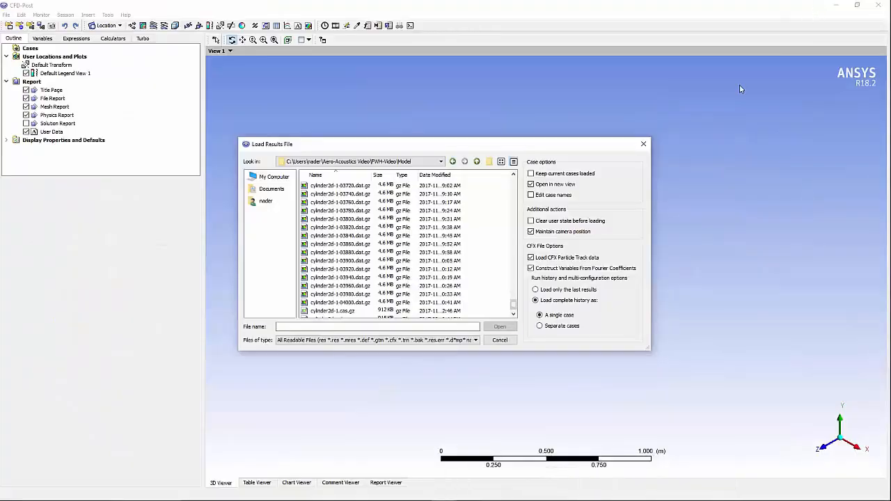
left_click(357, 304)
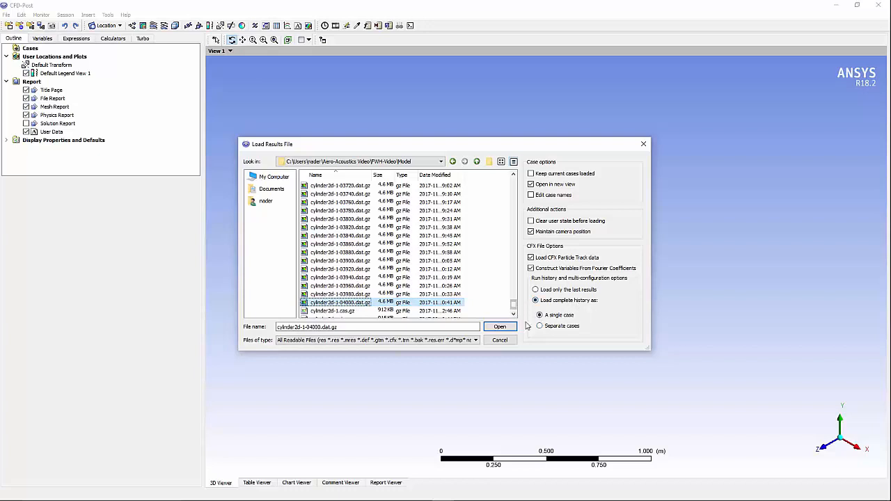
Load cylinder2d-1-04000.dat.gz and draw a 21-level pressure contour on symmetry 2 from -17000 to 3250 Pa
left_click(499, 328)
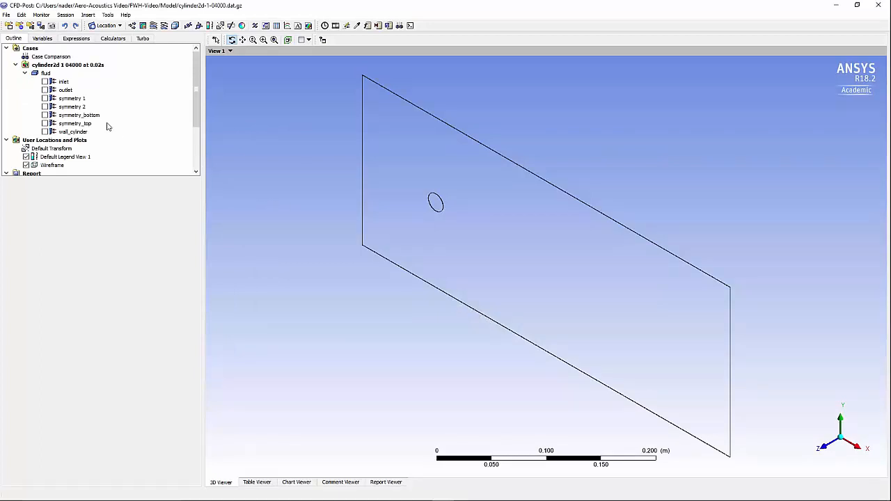
left_click(142, 25)
left_click(165, 63)
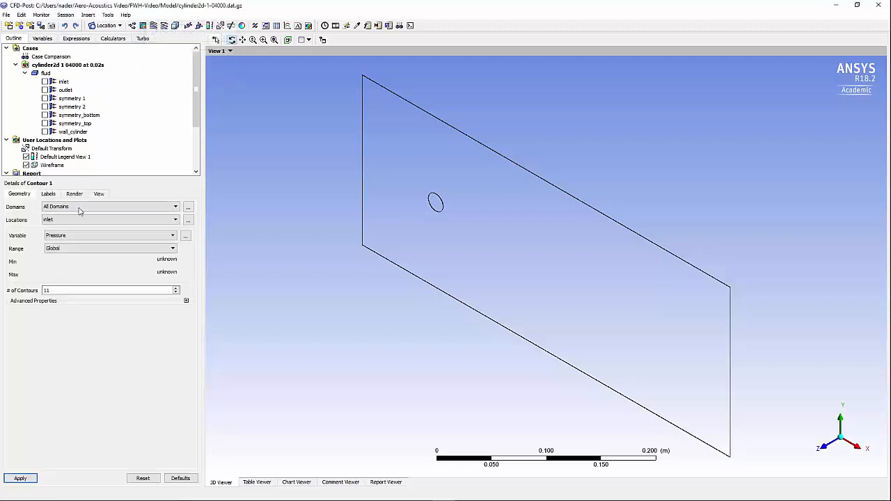
left_click(70, 221)
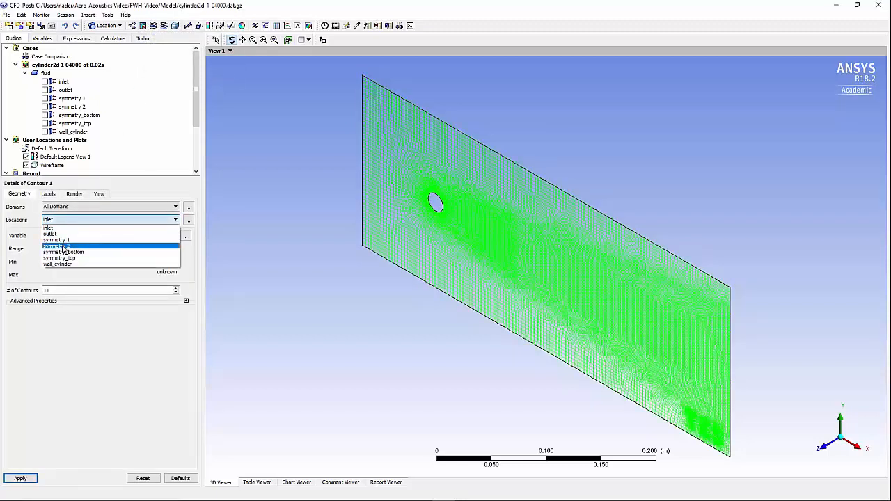
left_click(64, 247)
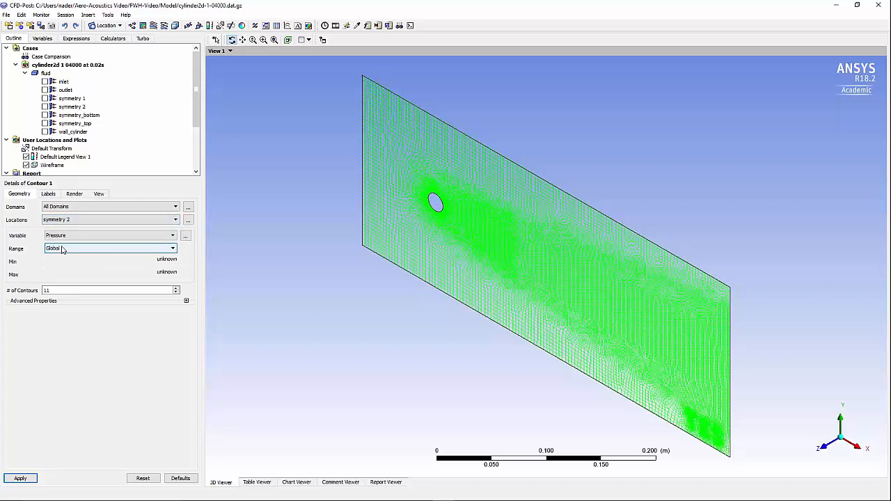
left_click(20, 479)
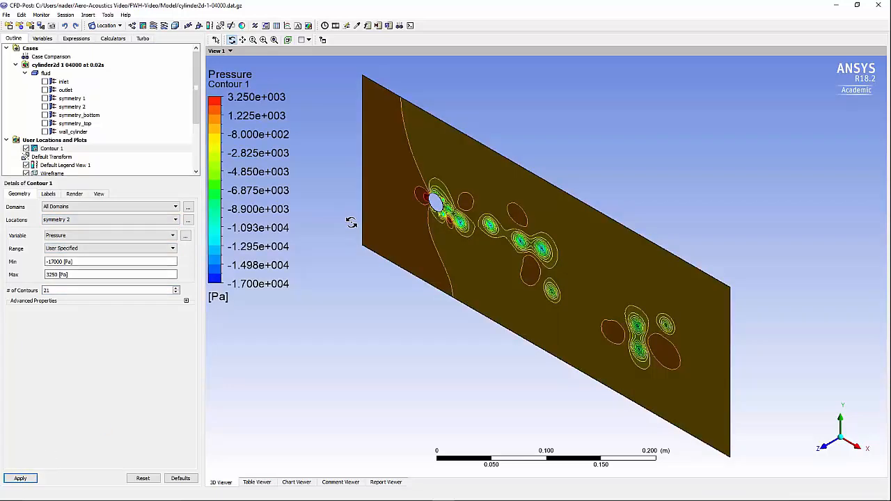
left_click(829, 451)
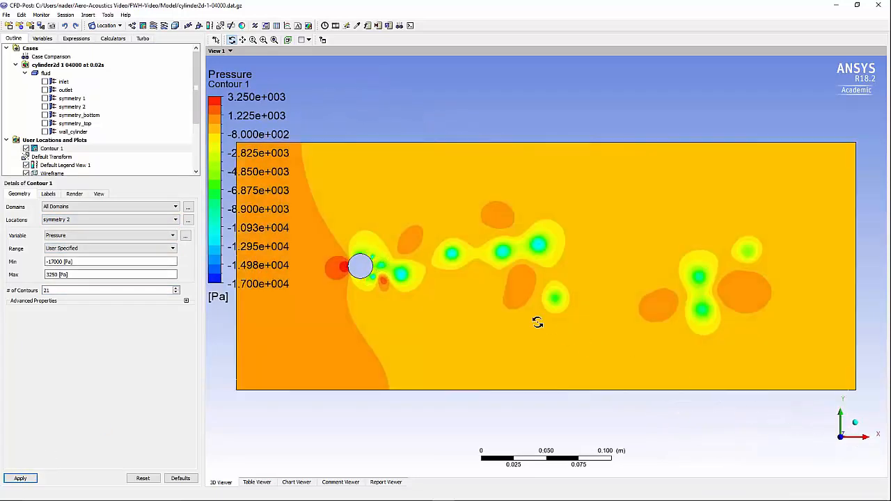
left_click_drag(461, 271, 472, 264)
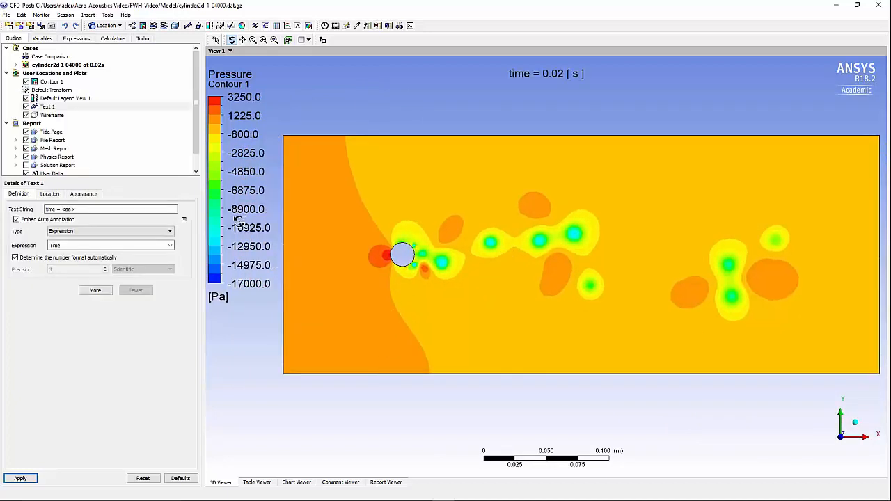
Play the timestep animation of the pressure contour from the first saved timestep through timestep 4000
left_click(325, 26)
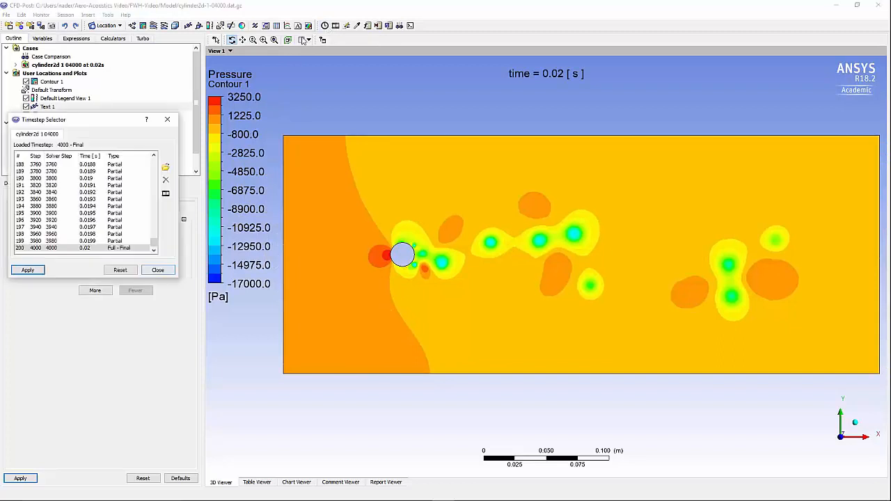
left_click(165, 195)
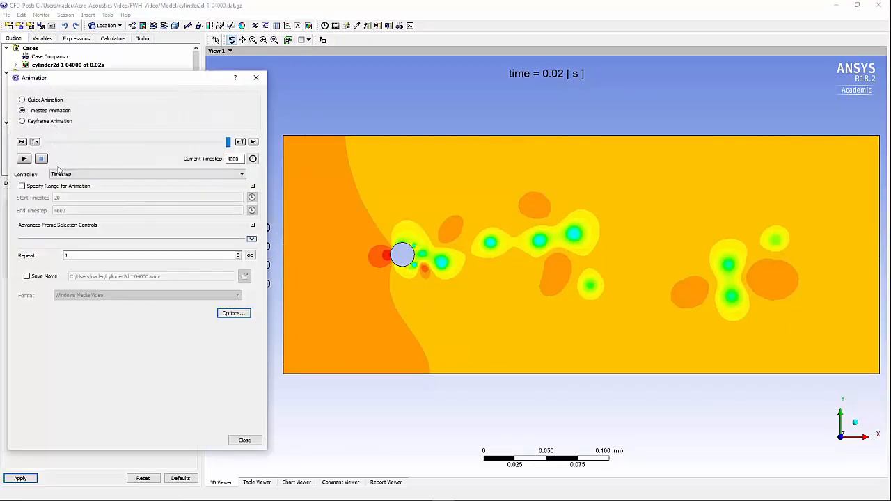
left_click_drag(229, 143, 44, 145)
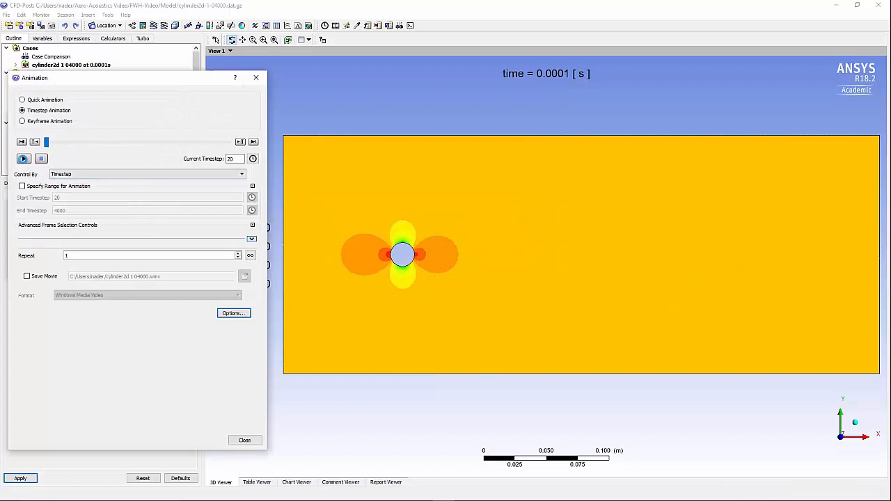
left_click(24, 160)
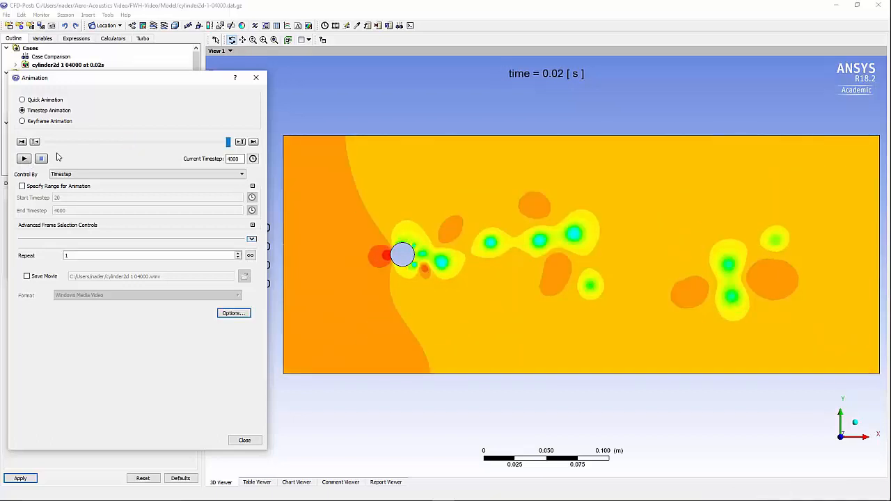
left_click(256, 78)
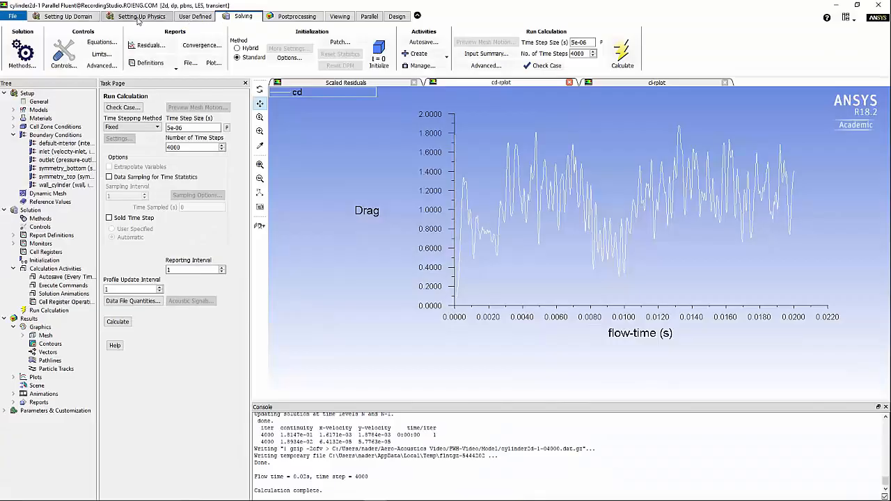
Enable Ffowcs-Williams & Hawkings acoustics with ASD export and a source correlation length of 0.095
left_click(138, 18)
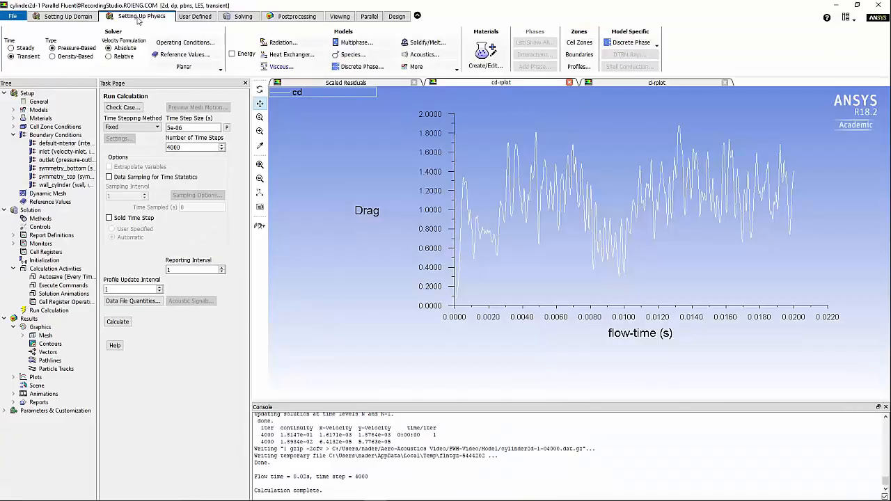
left_click(420, 56)
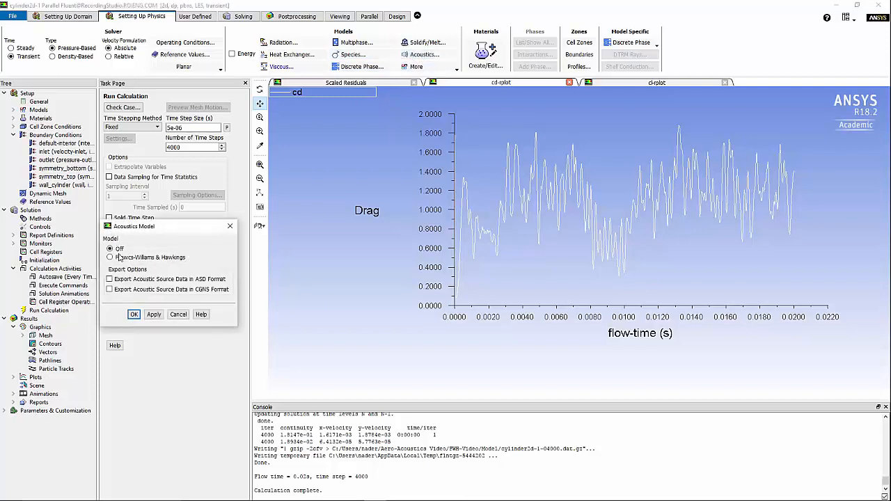
left_click(120, 258)
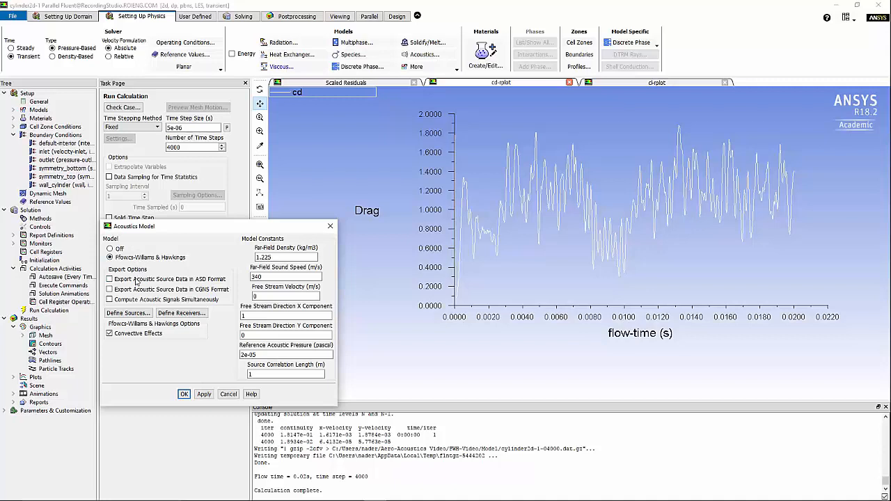
left_click(262, 374)
left_click_drag(262, 374, 222, 373)
Set wall_cylinder as the acoustic source zone
left_click(132, 313)
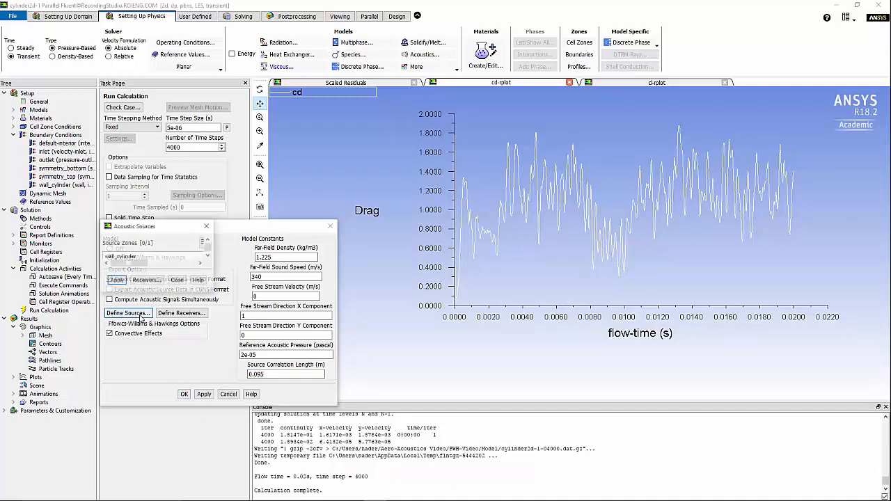
left_click(140, 257)
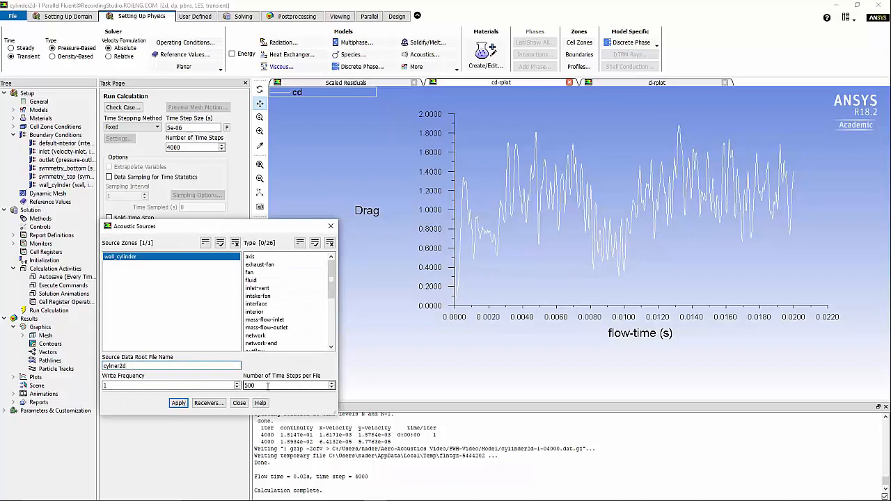
left_click(178, 403)
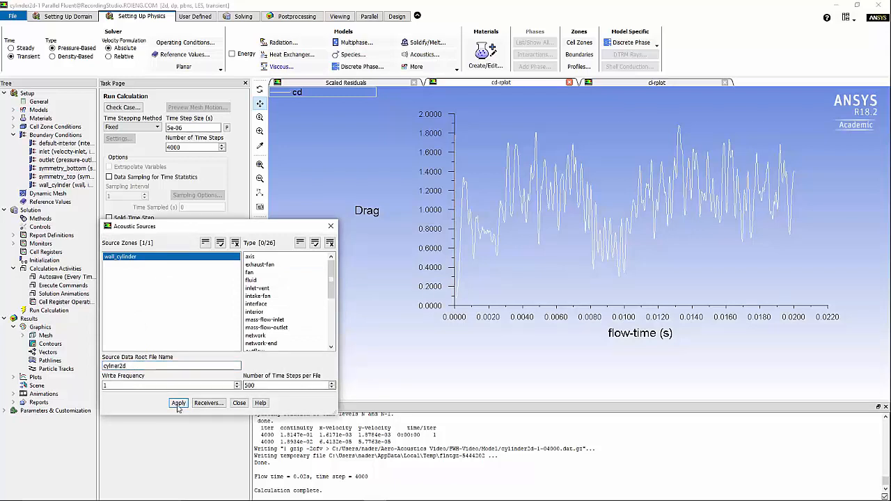
left_click(239, 403)
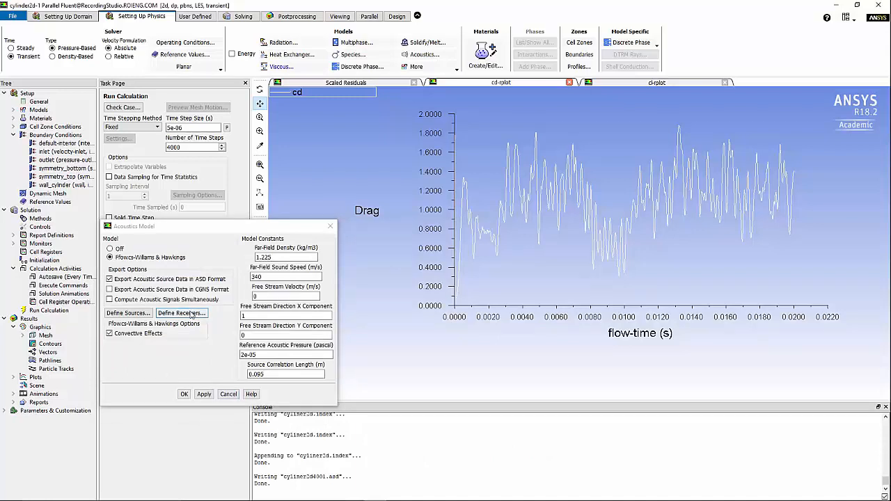
Define two acoustic receivers, receiver-1 and receiver-2, and confirm the acoustics settings
left_click(190, 313)
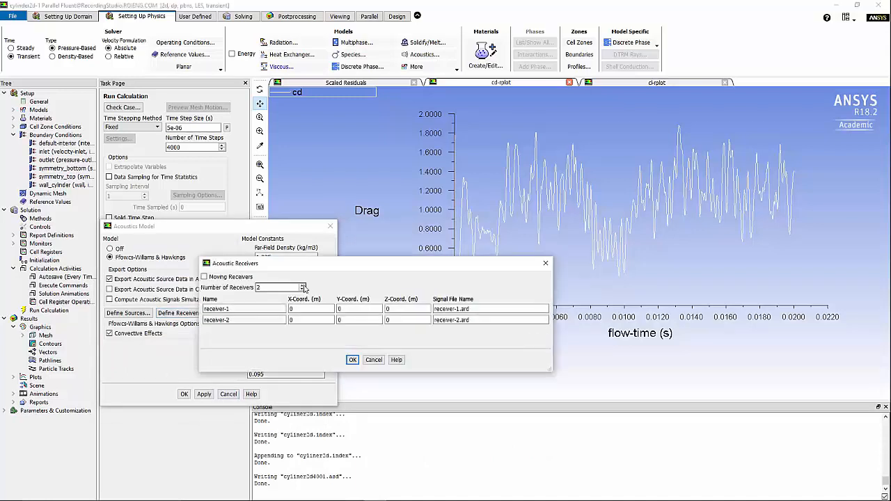
left_click_drag(347, 309, 321, 307)
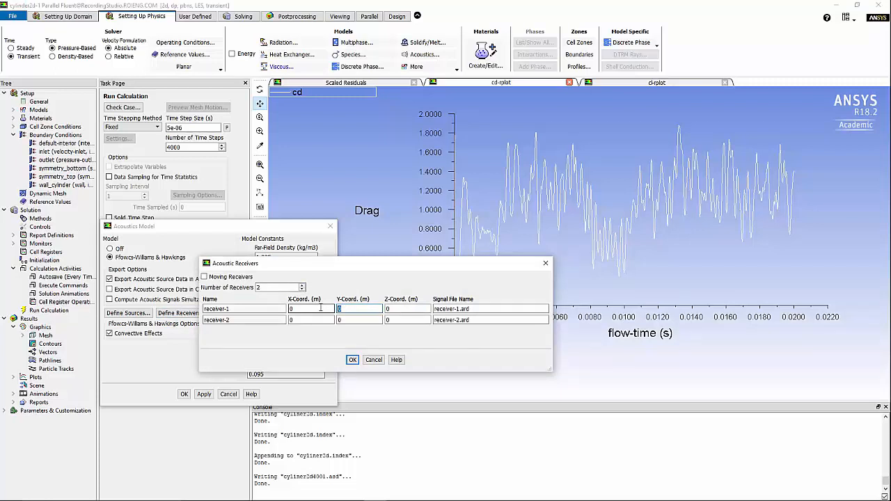
left_click(352, 359)
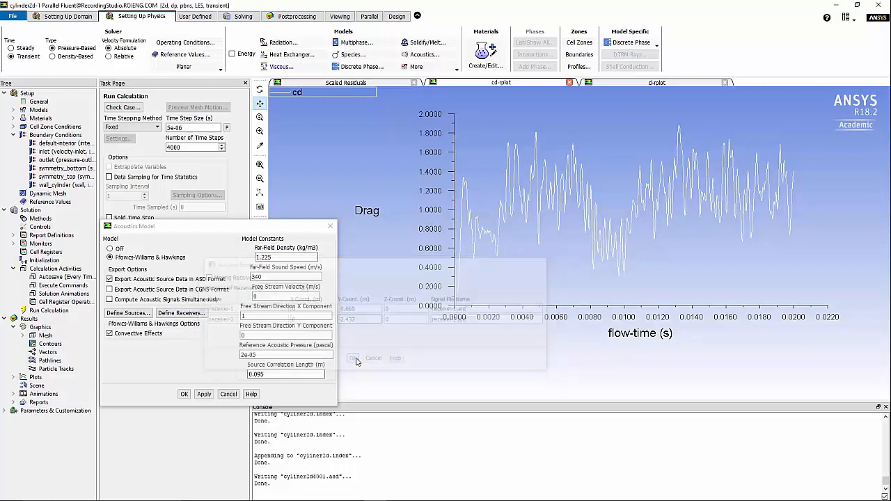
left_click(184, 394)
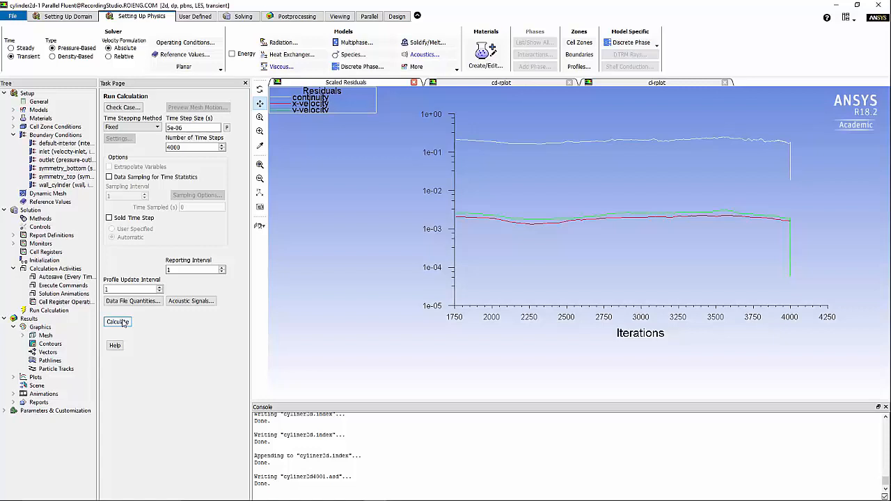
Run the transient calculation through time step 8001, then bring up the Acoustic Signals settings
left_click(117, 322)
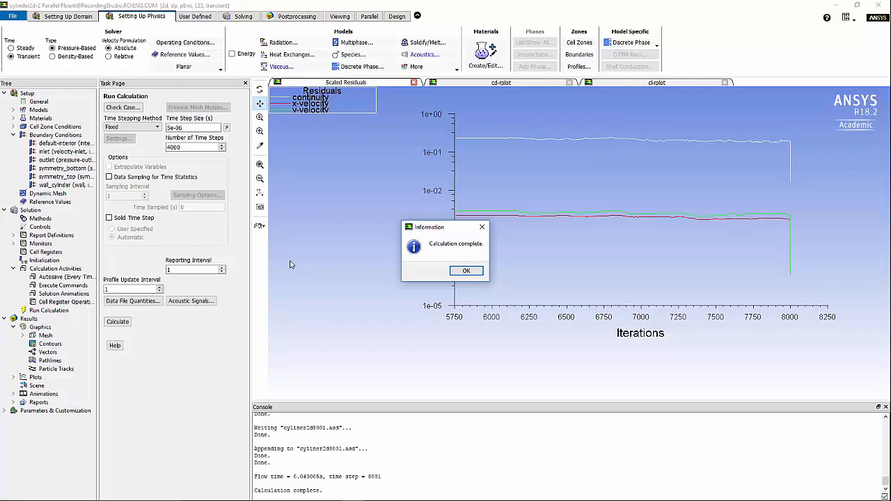
key("Return")
left_click(198, 302)
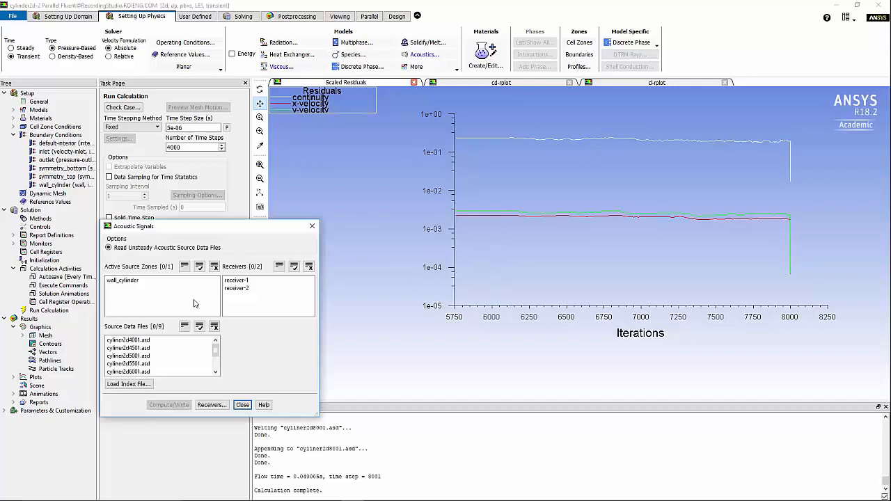
Select wall_cylinder, both receivers and all nine source data files for the signal computation
left_click(129, 281)
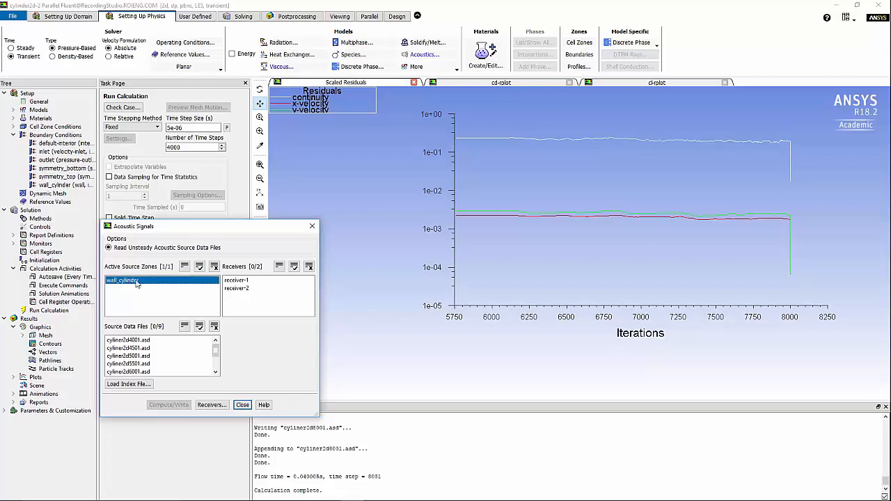
left_click(294, 267)
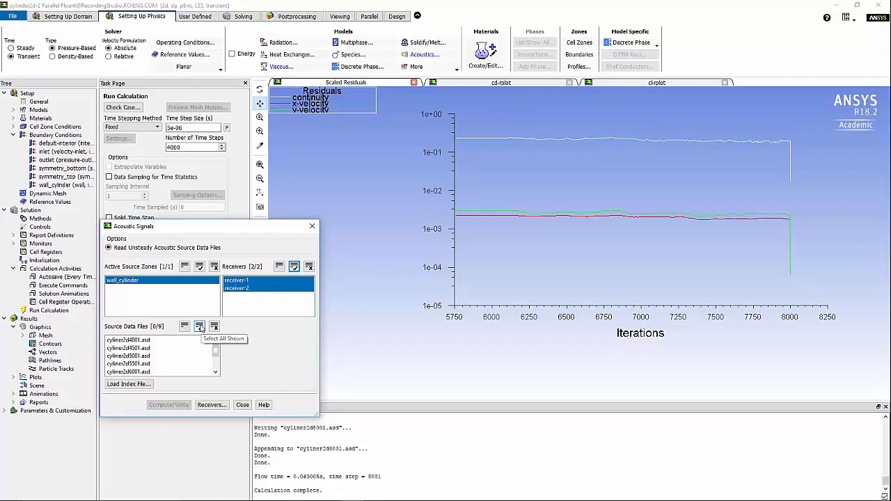
left_click(199, 326)
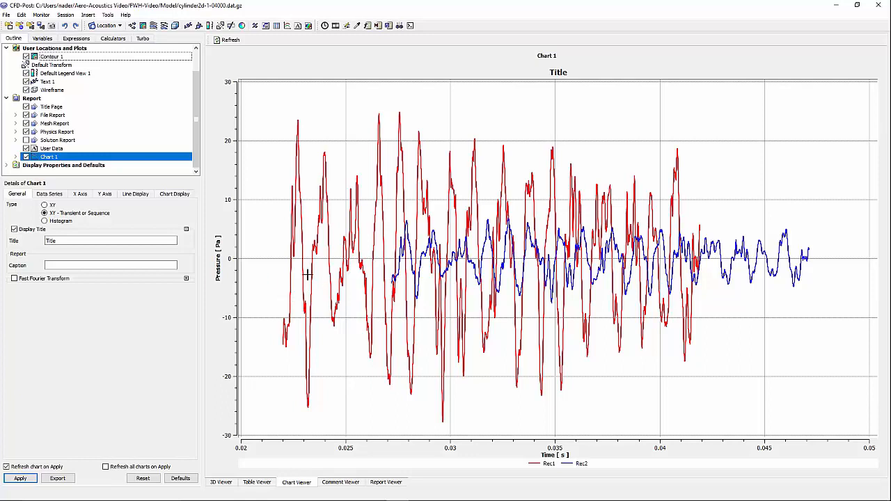
Switch on Fast Fourier Transform for Chart 1 to show the Rec1 and Rec2 sound pressure level spectrum
left_click(394, 280)
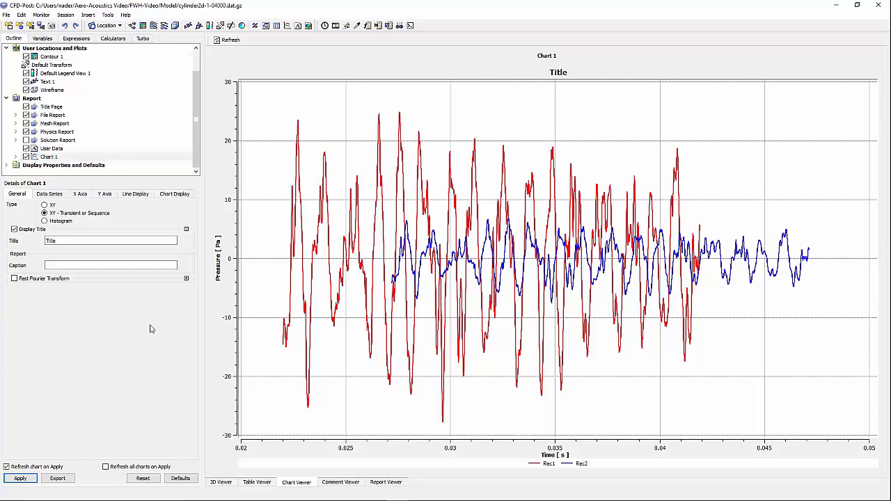
left_click(43, 280)
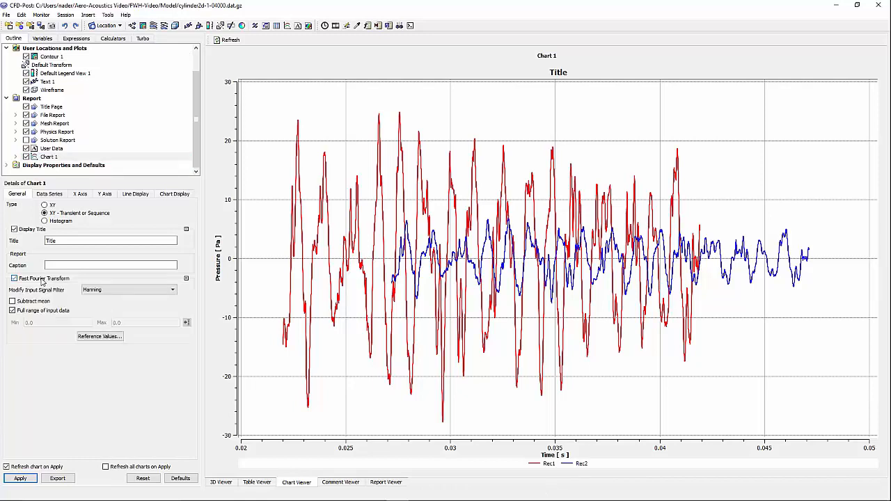